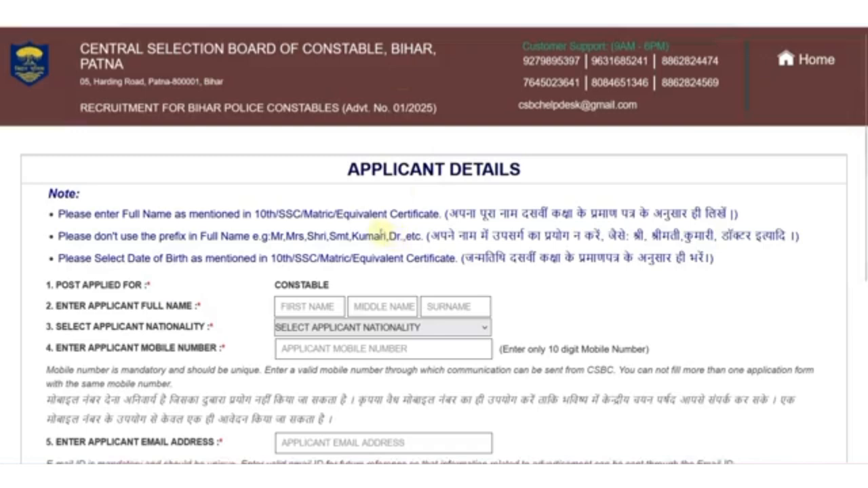
- Type the applicant's first name and surname, and choose INDIAN as nationality
scroll(381, 232, down, 2)
click(310, 162)
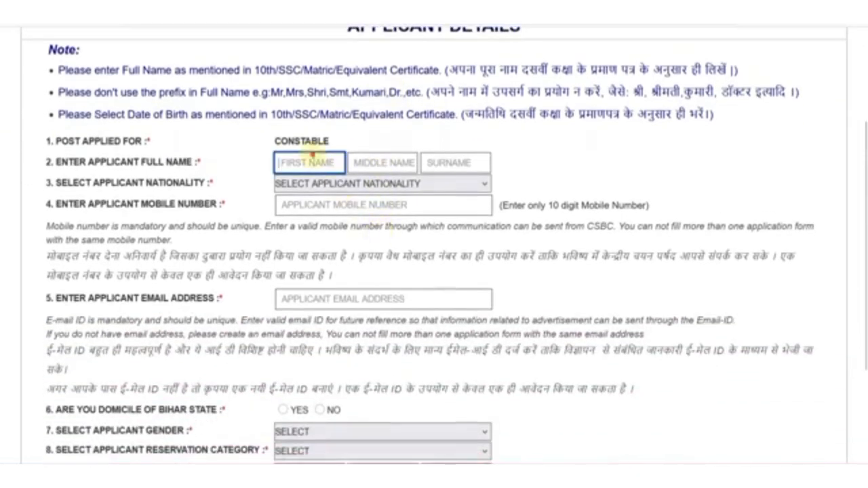
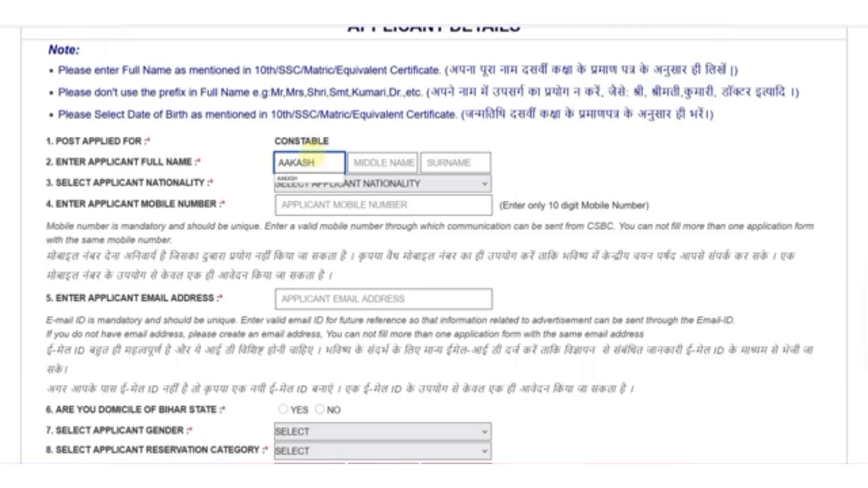
click(435, 165)
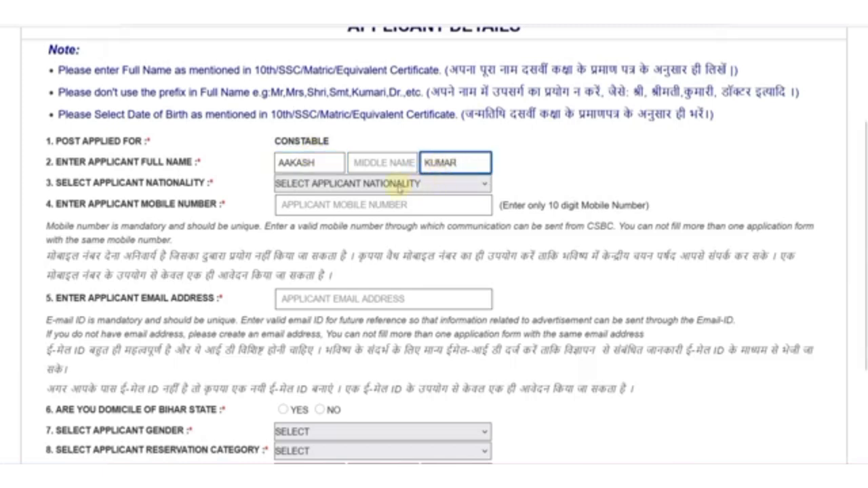
click(400, 188)
click(340, 217)
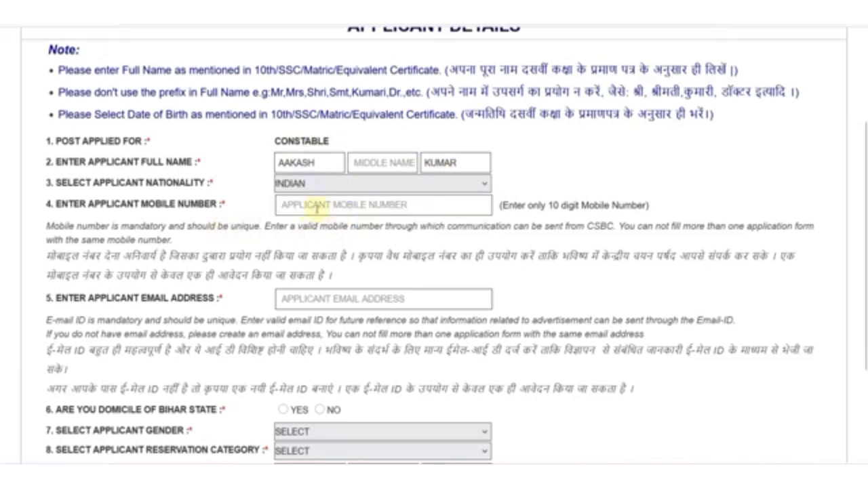
scroll(313, 163, down, 2)
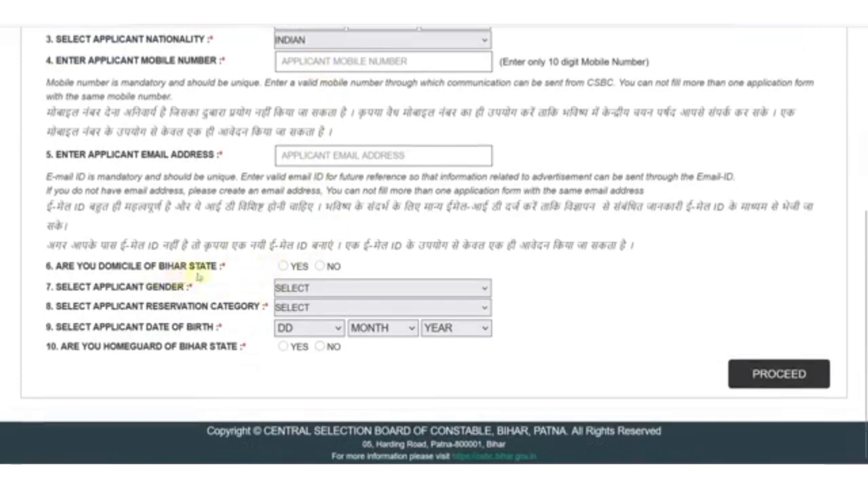
- Answer NO to Bihar domicile, choose MALE as gender and highlight the GENERAL category
click(320, 267)
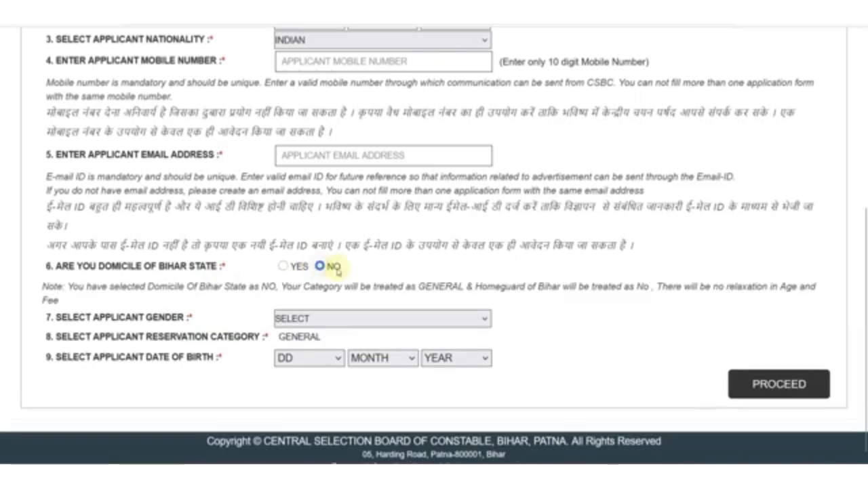
scroll(326, 276, down, 1)
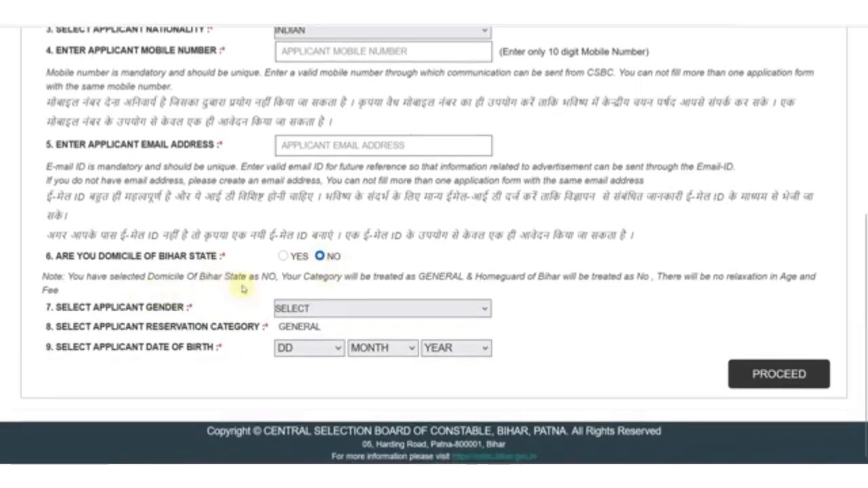
click(298, 309)
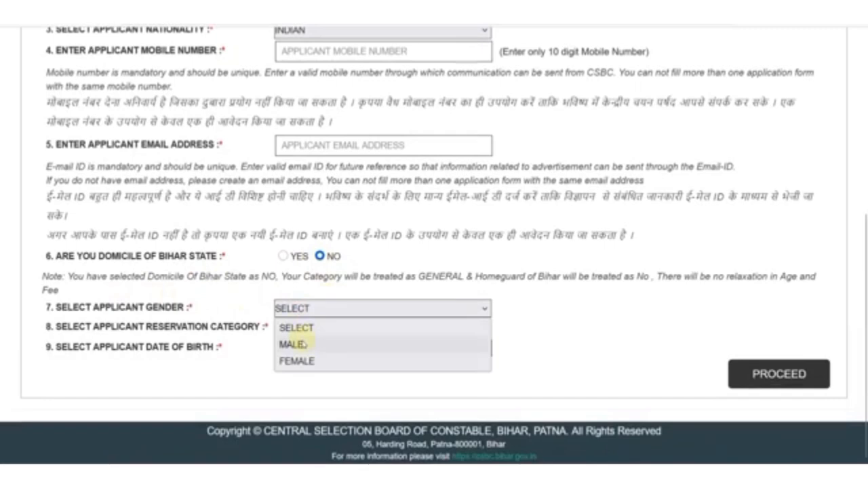
click(304, 345)
drag(285, 327, 333, 330)
click(333, 329)
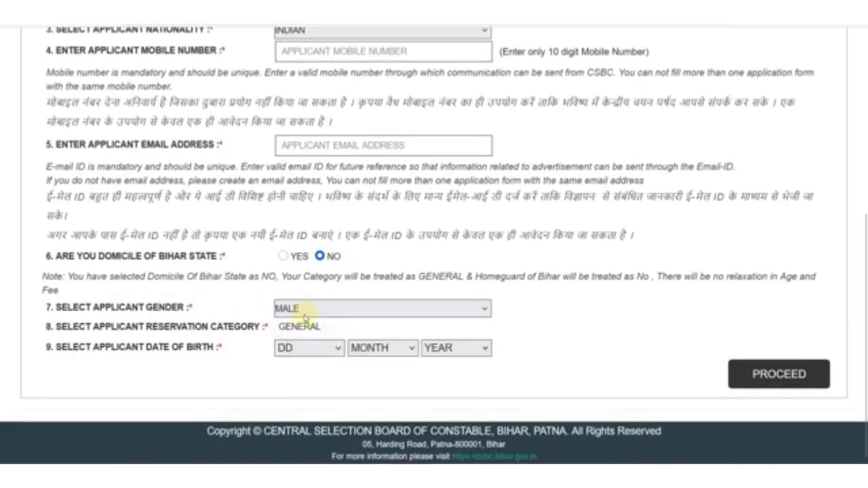
- Reopen the gender list twice, keeping MALE selected
click(305, 311)
click(307, 350)
click(297, 310)
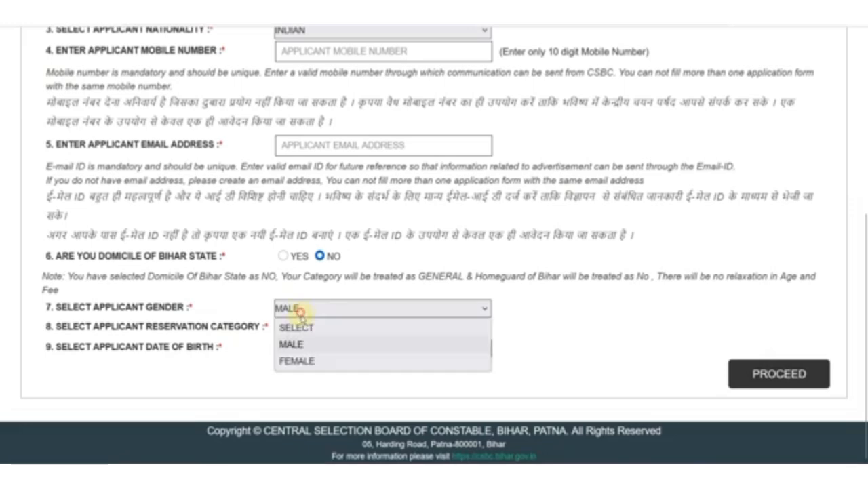
click(305, 344)
- Browse the birth day, month and year lists without choosing, then answer YES to Bihar domicile
click(309, 349)
click(387, 349)
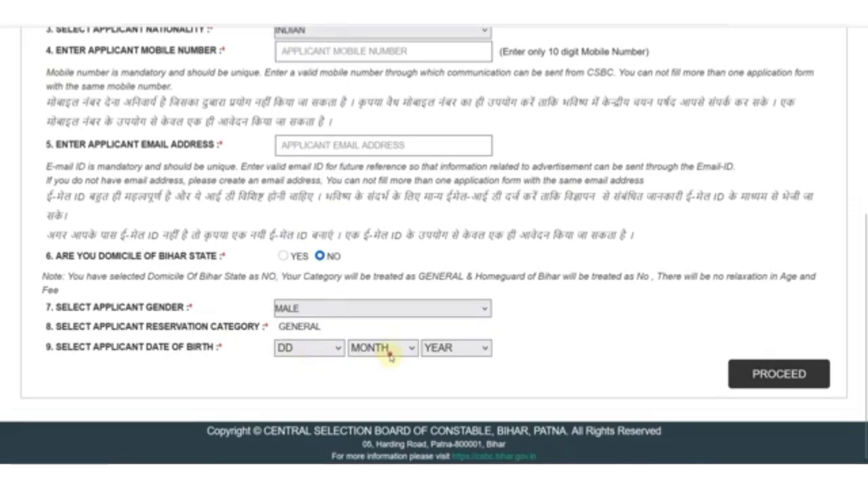
click(387, 349)
click(442, 350)
click(441, 349)
click(586, 353)
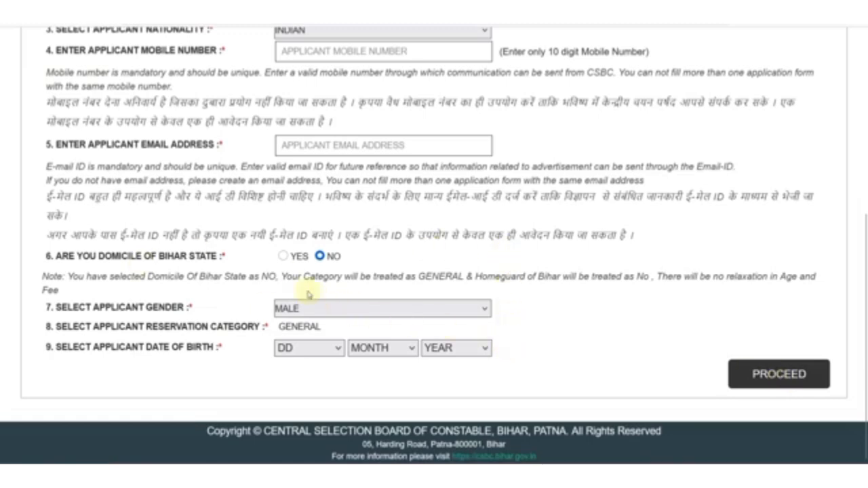
click(282, 256)
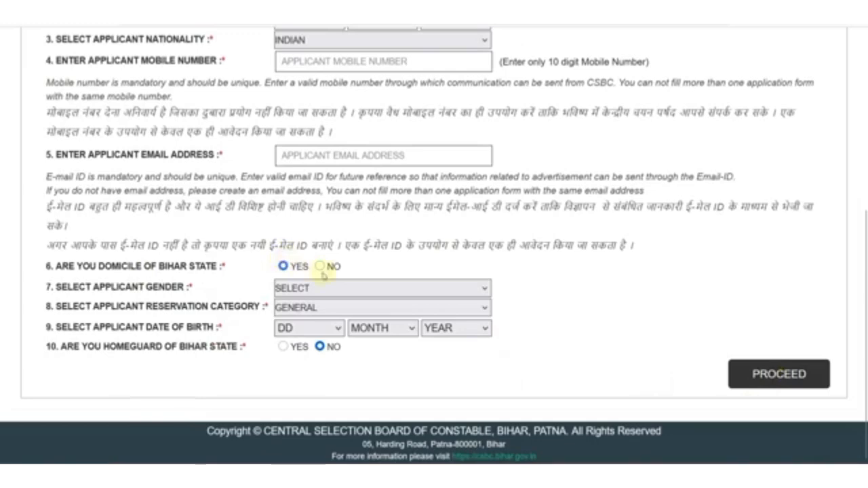
- Set gender to MALE and the reservation category to SC, after trying EWS and EBC
click(351, 288)
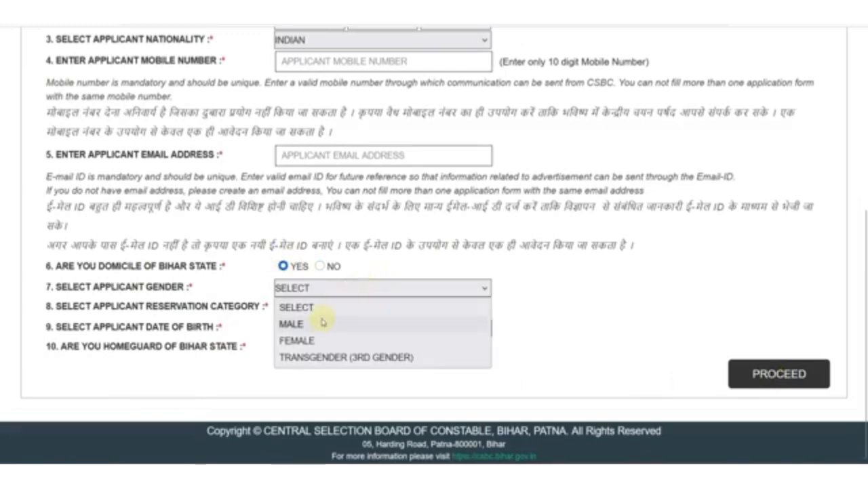
click(321, 325)
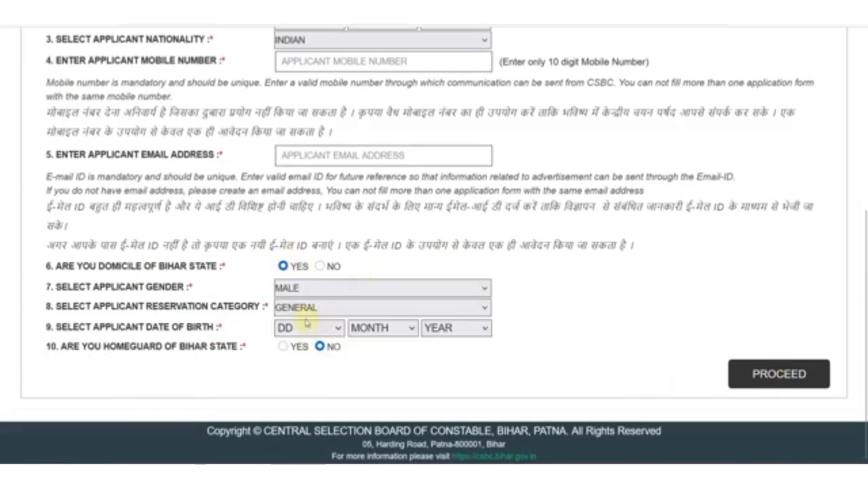
click(300, 309)
click(313, 361)
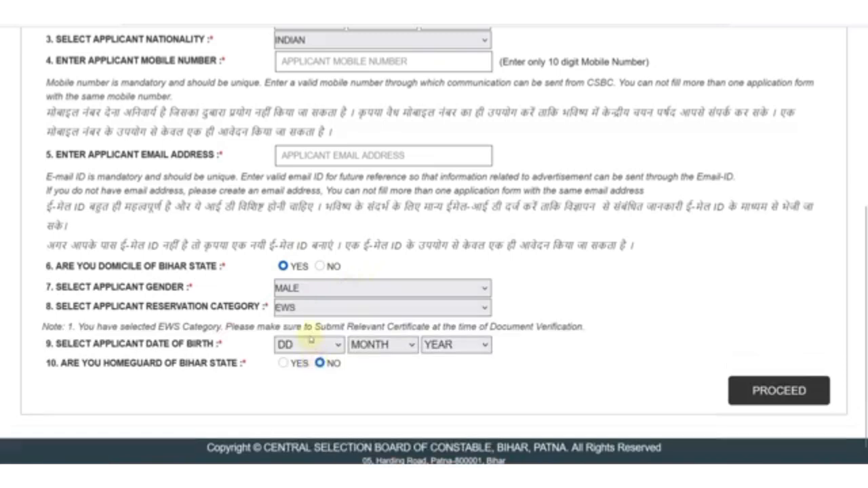
click(303, 309)
click(305, 375)
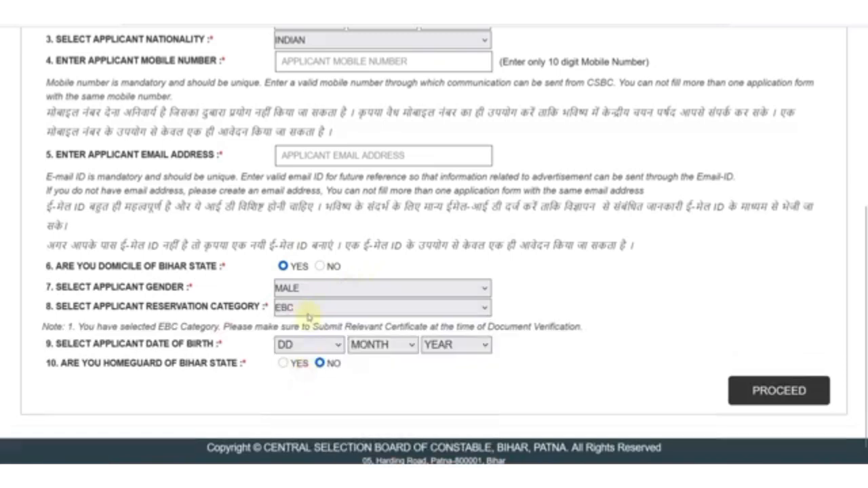
click(304, 309)
click(301, 411)
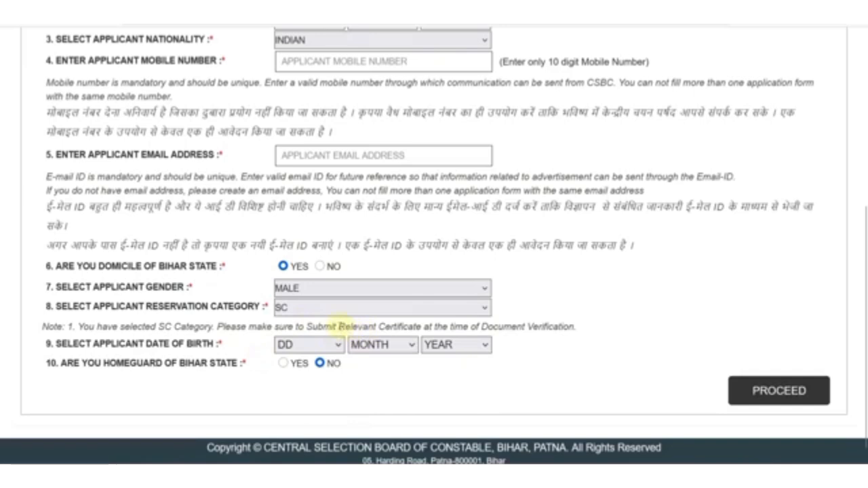
- Highlight the SC certificate note about document verification and check the birth date lists
drag(337, 324, 424, 326)
drag(482, 329, 566, 337)
click(548, 349)
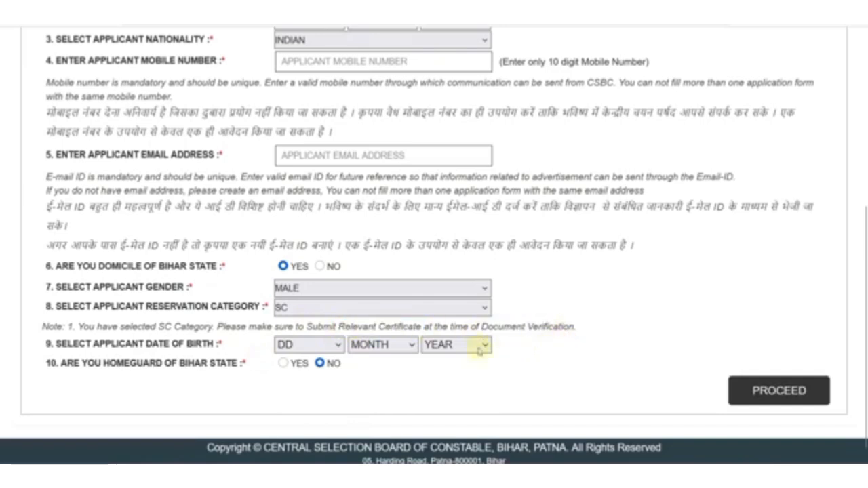
click(331, 345)
click(391, 346)
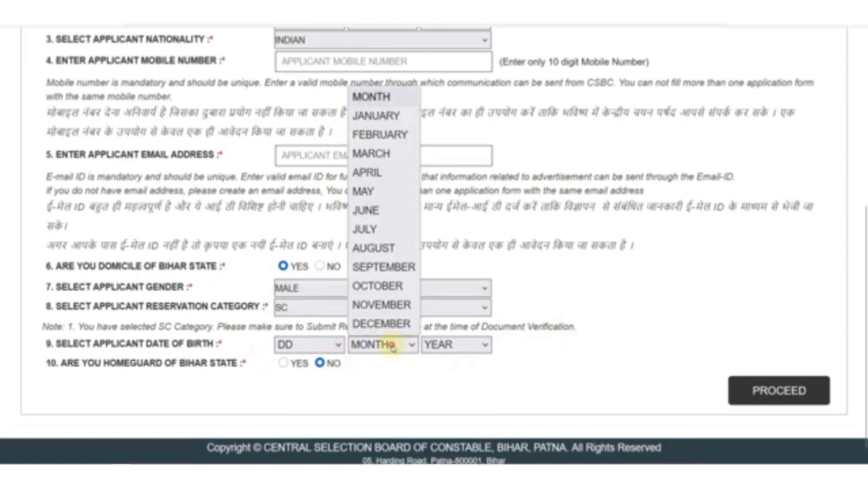
click(448, 347)
click(258, 387)
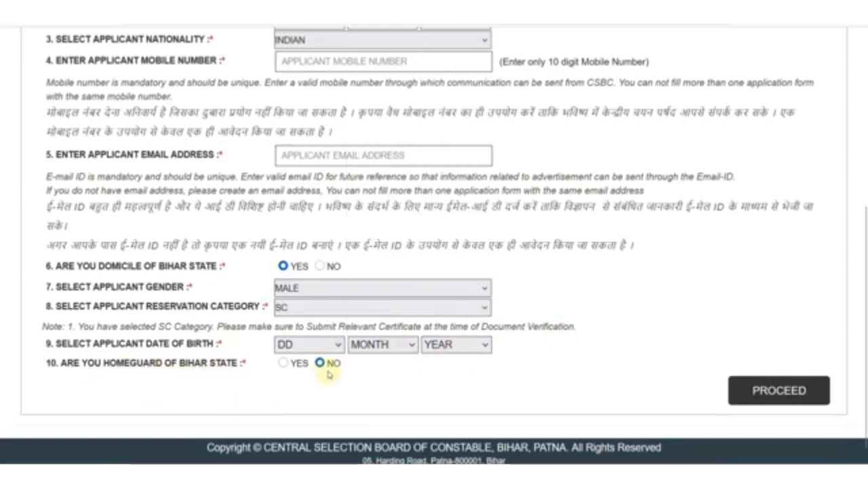
- Answer YES to Bihar homeguard and look over the home guard number, training date and district fields
click(284, 364)
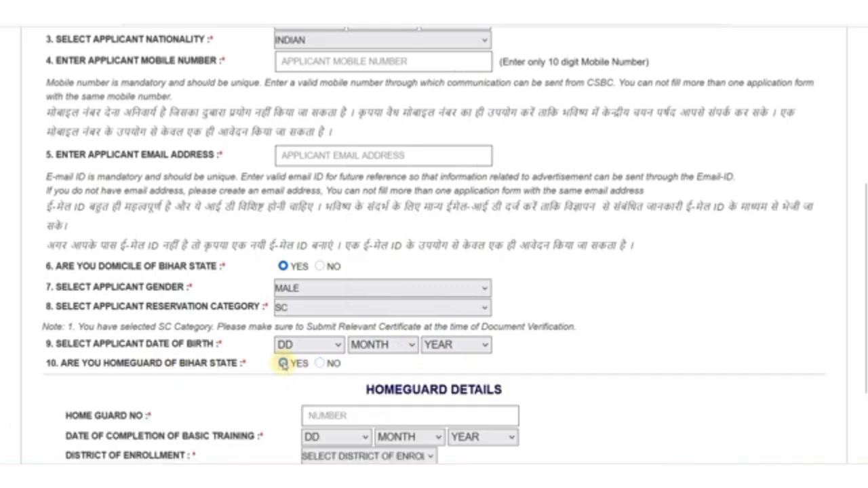
scroll(347, 366, down, 3)
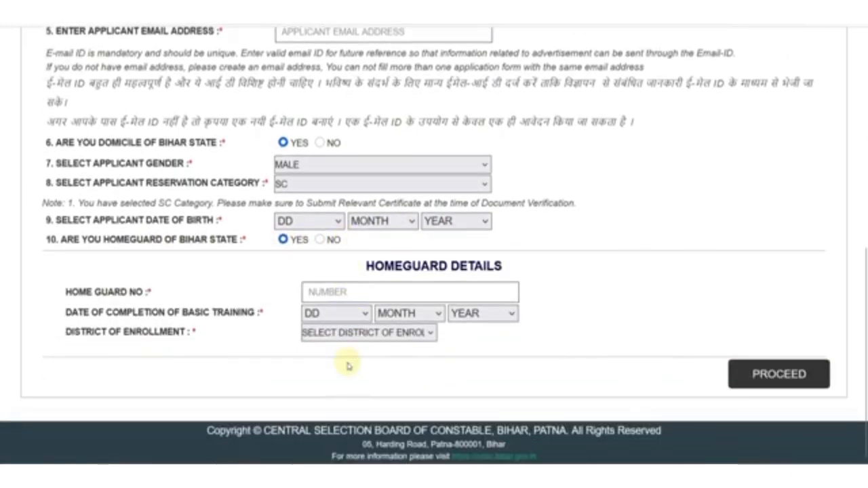
click(326, 295)
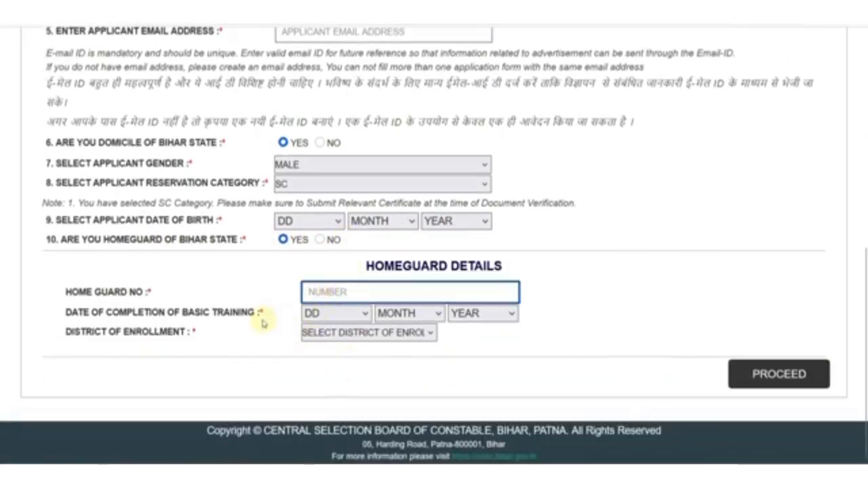
click(314, 317)
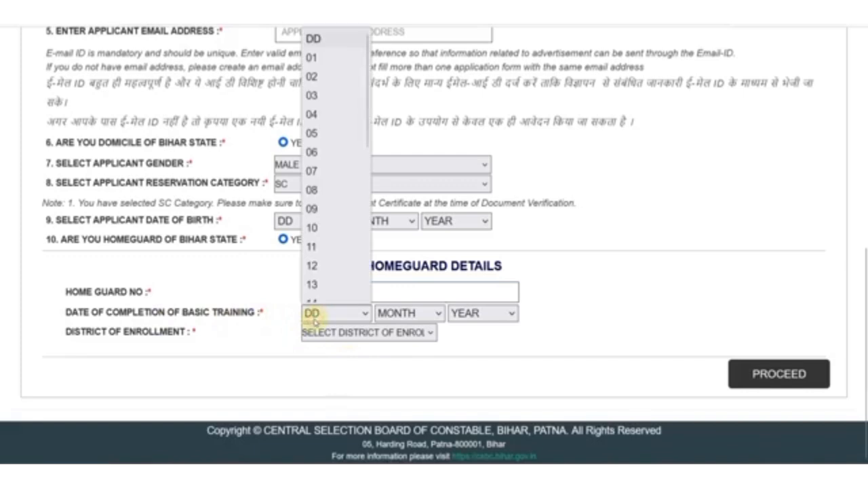
click(263, 328)
click(339, 333)
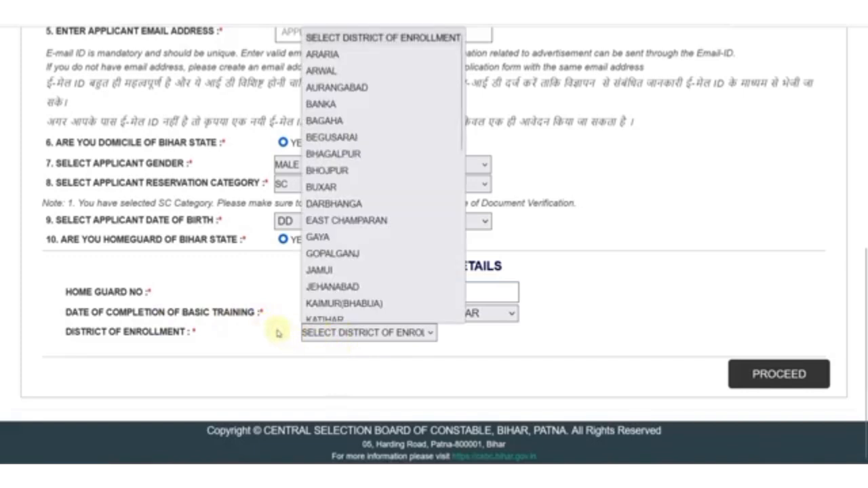
click(277, 332)
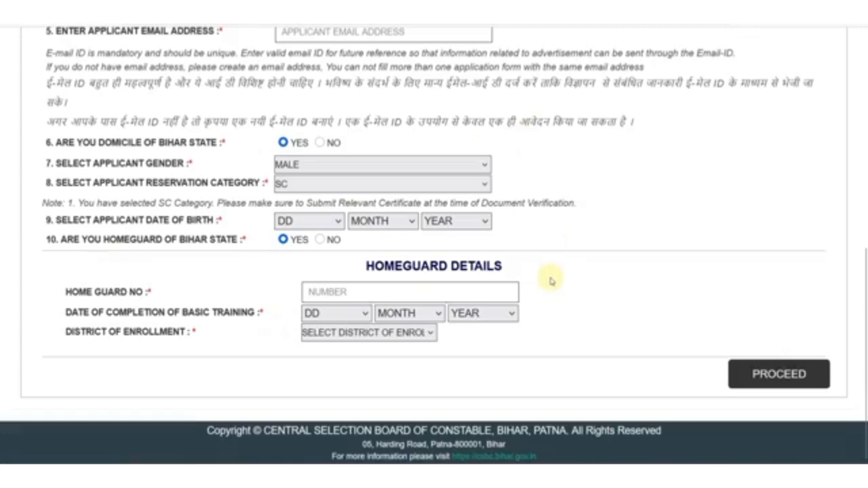
- Proceed with the registration, accept the candidate declaration and go to pay the Rs. 180.00 fee
click(786, 381)
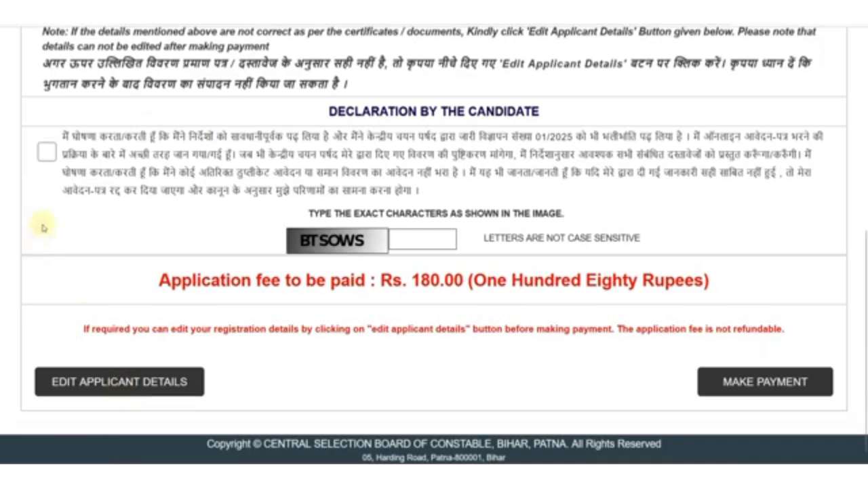
click(47, 153)
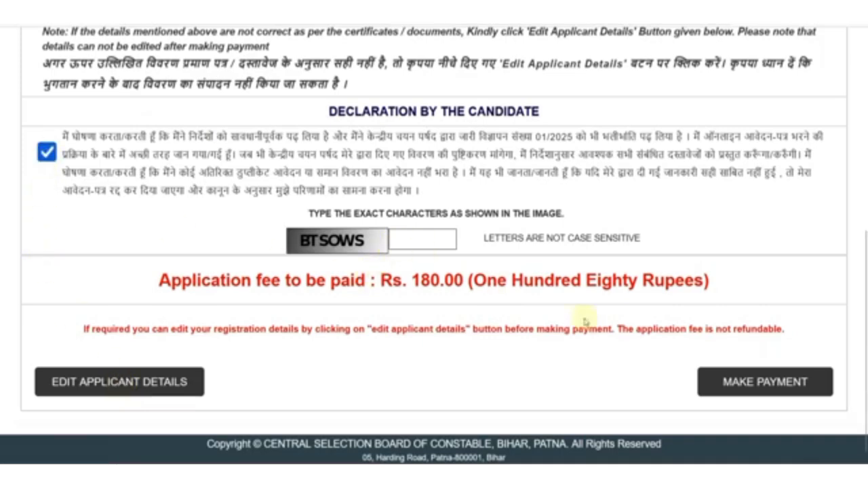
click(737, 381)
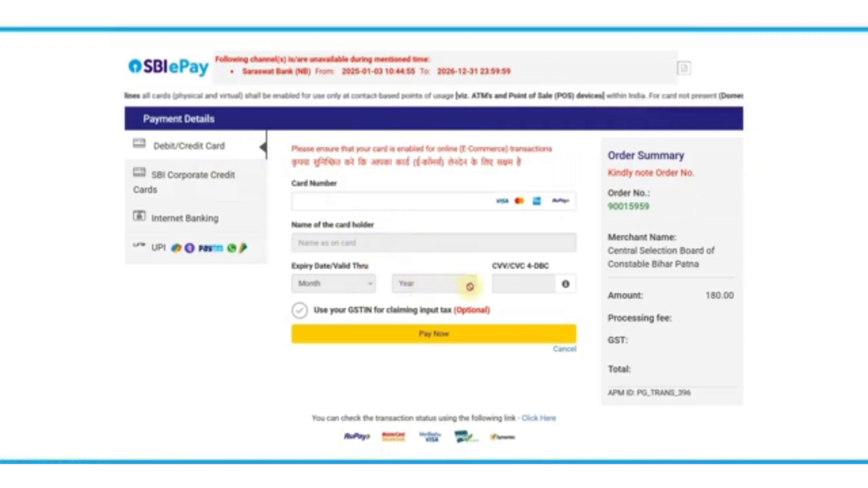
- Look at the Internet Banking bank list, then switch to UPI and choose UPI QR payment
click(182, 218)
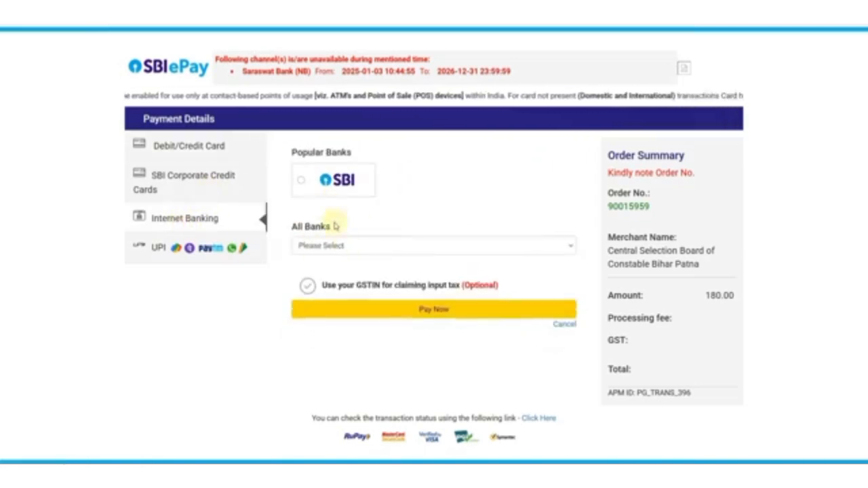
click(349, 246)
scroll(326, 319, down, 10)
click(240, 290)
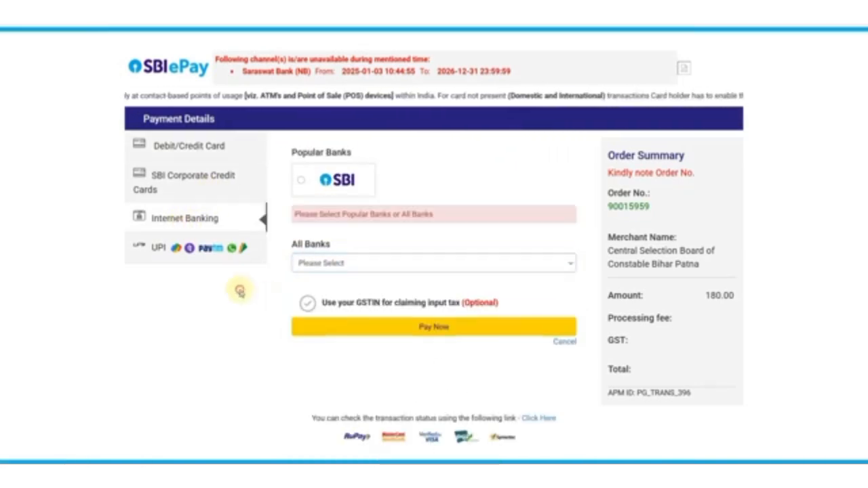
click(181, 251)
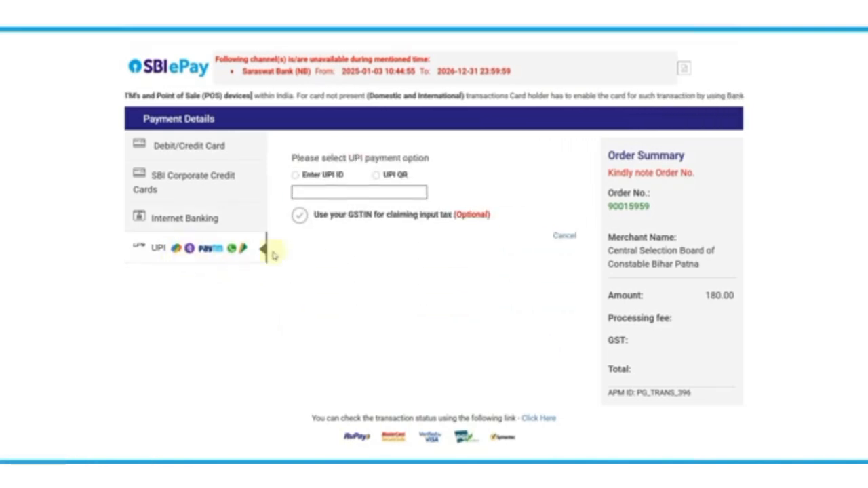
click(376, 176)
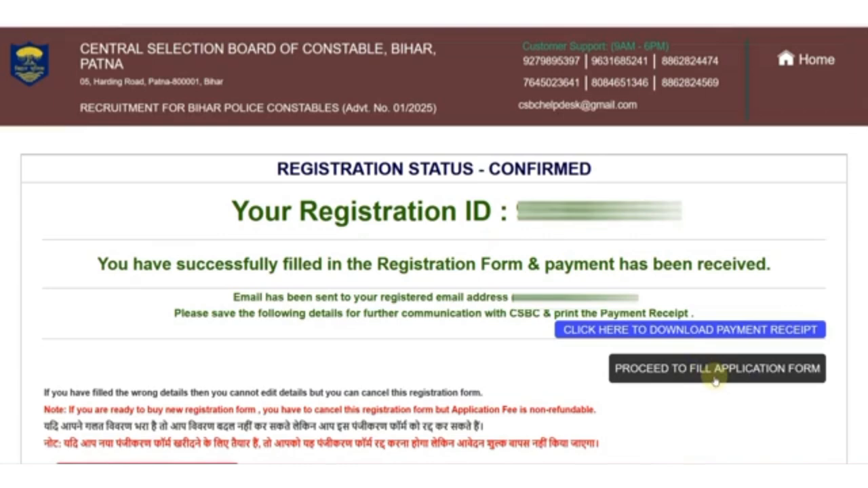
- Go from the registration status page to the application form instructions and scroll through them
click(715, 381)
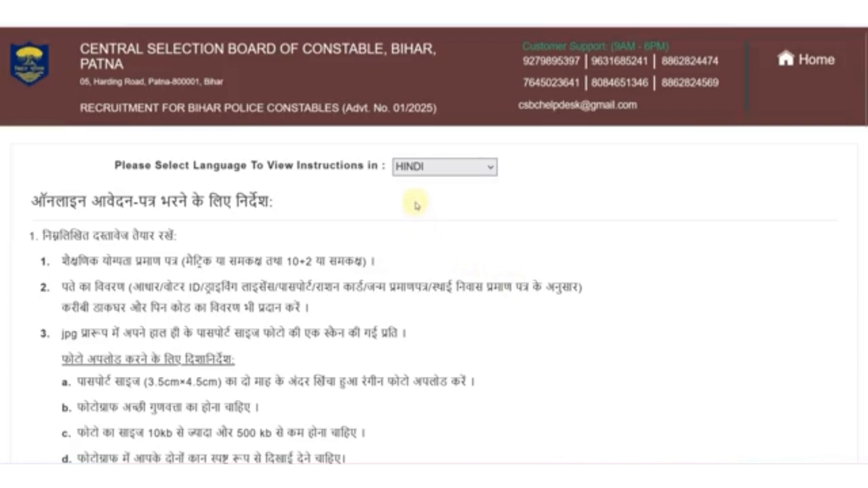
scroll(467, 252, down, 1)
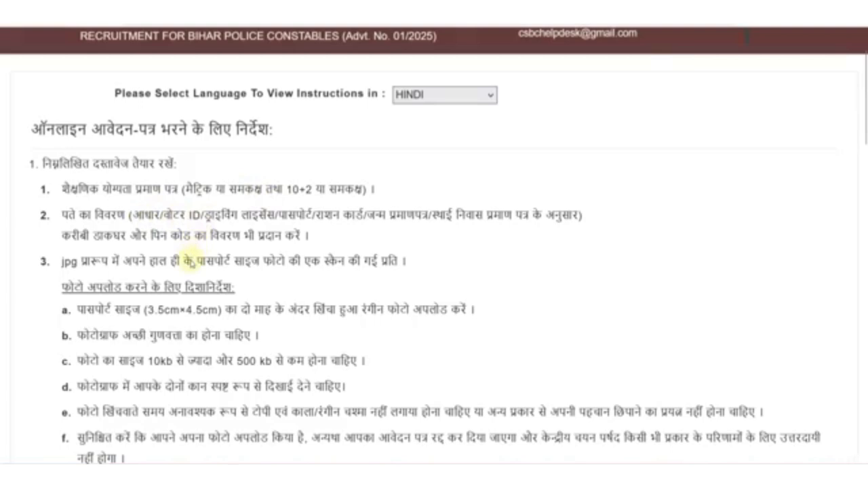
- Scroll to the end of the Hindi instructions, tick the declaration and open the Applicant Details form
scroll(288, 259, down, 2)
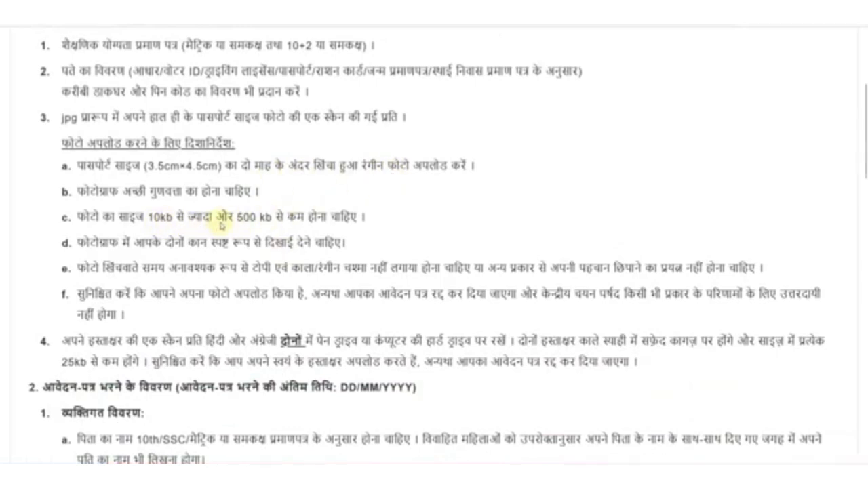
scroll(284, 248, down, 1)
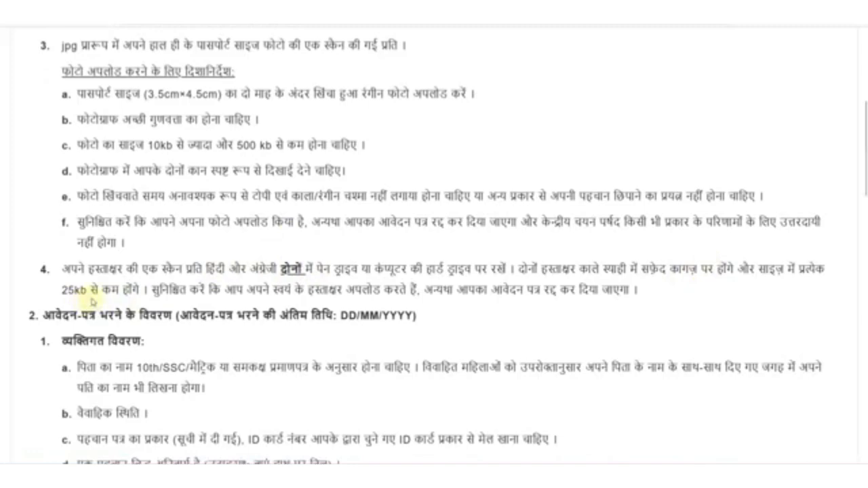
scroll(321, 320, down, 7)
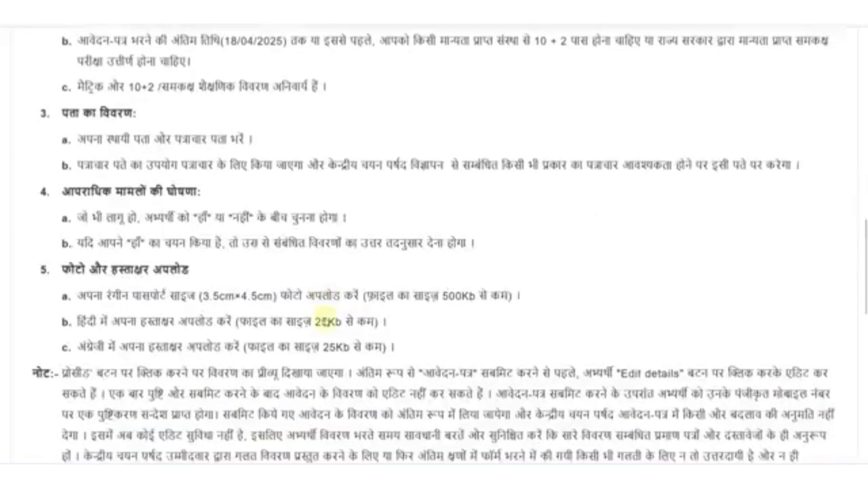
scroll(324, 321, down, 8)
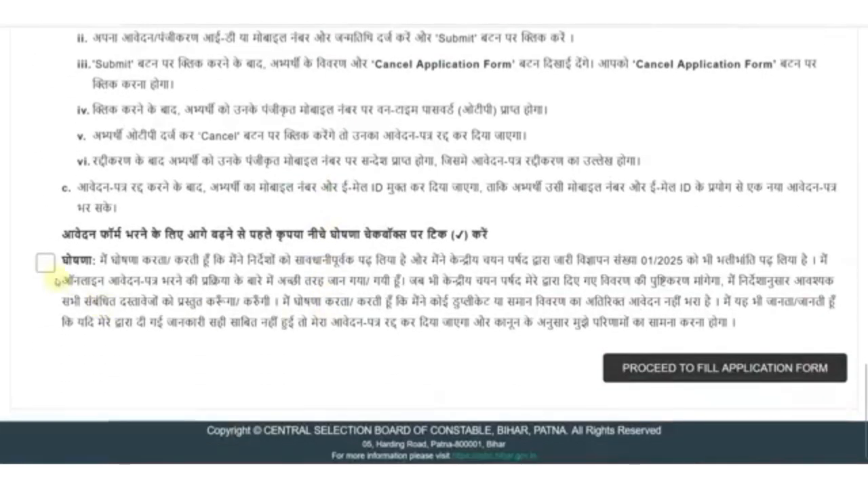
click(46, 263)
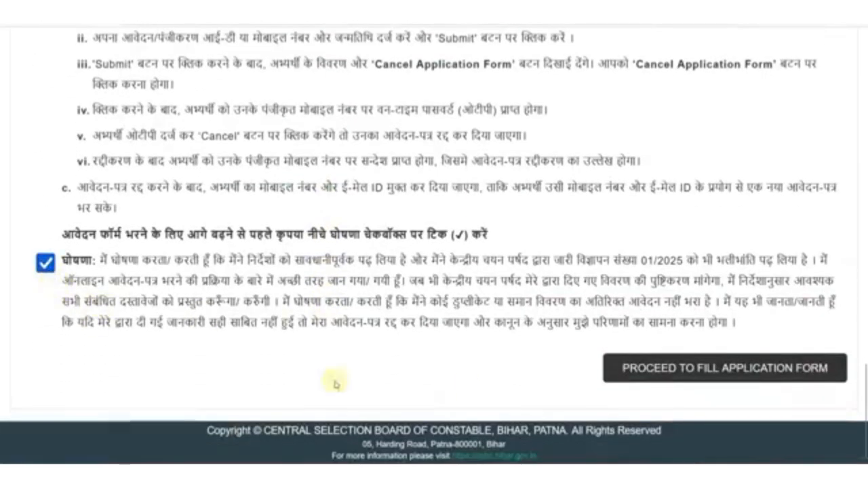
click(684, 363)
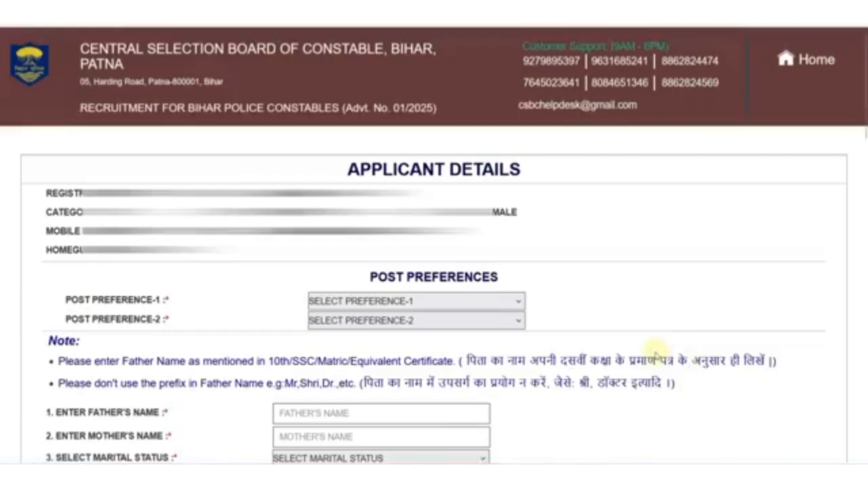
- Choose BIHAR POLICE for post preference 1 and BIHAR SPECIAL ARMED POLICE for preference 2
scroll(657, 349, down, 3)
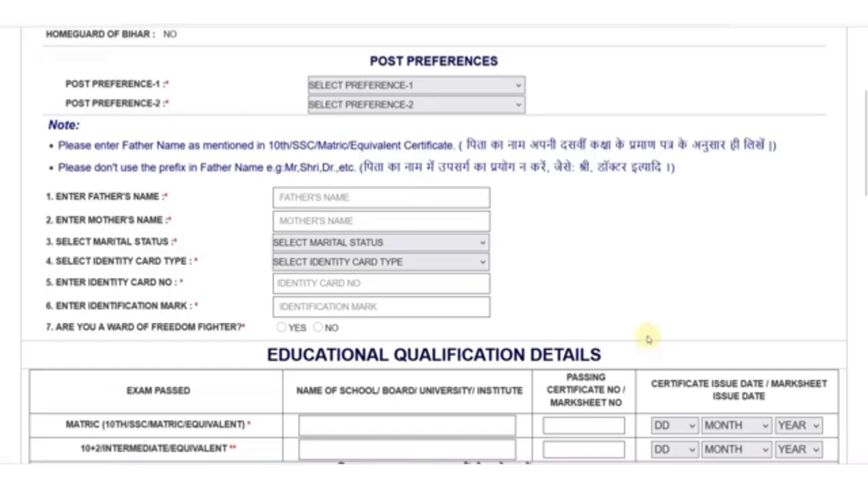
click(373, 91)
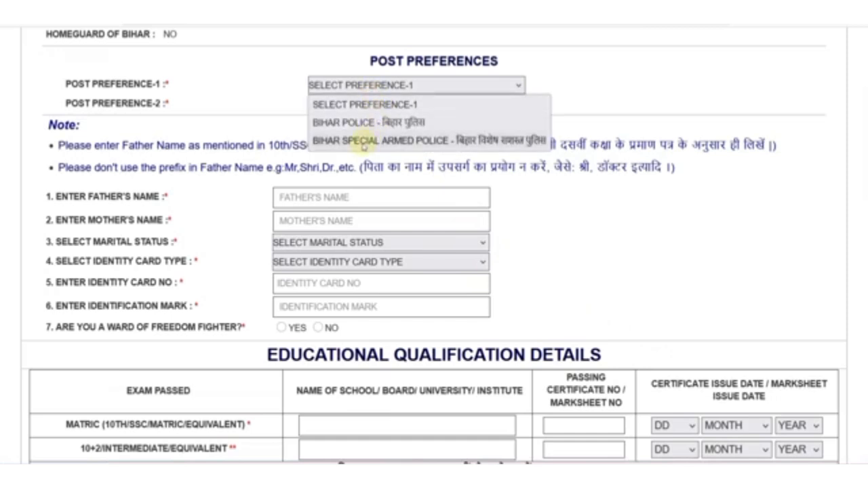
click(367, 123)
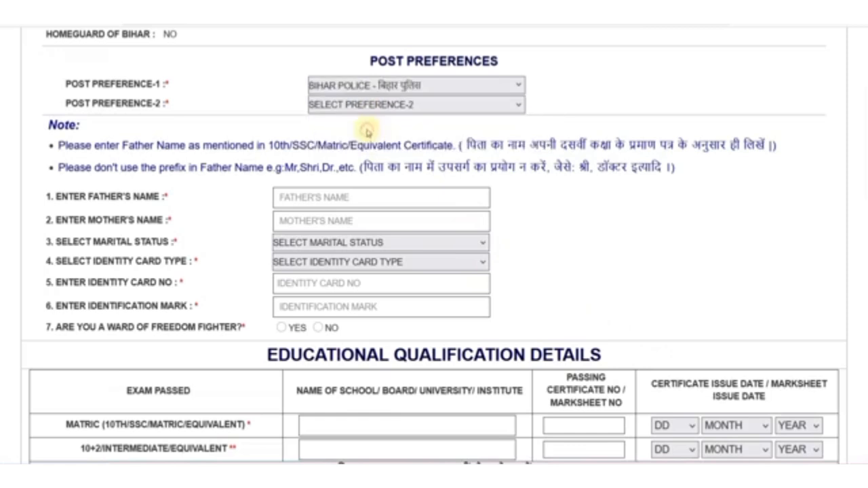
click(369, 108)
click(369, 142)
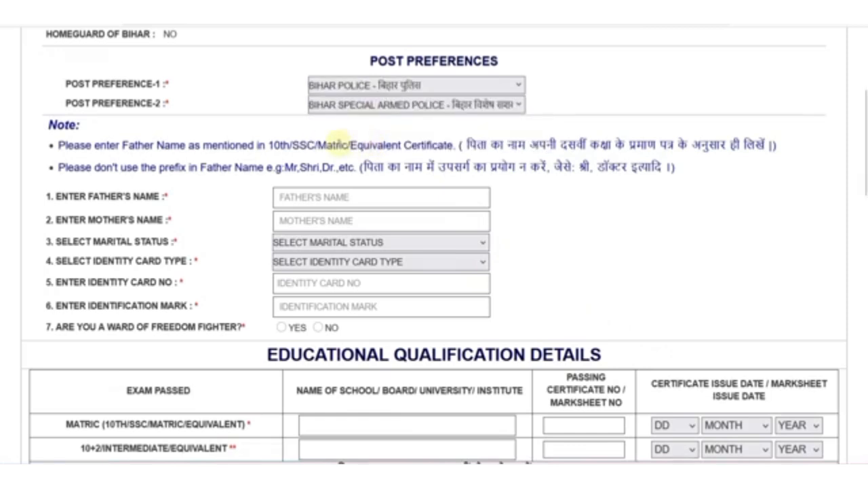
scroll(337, 141, down, 2)
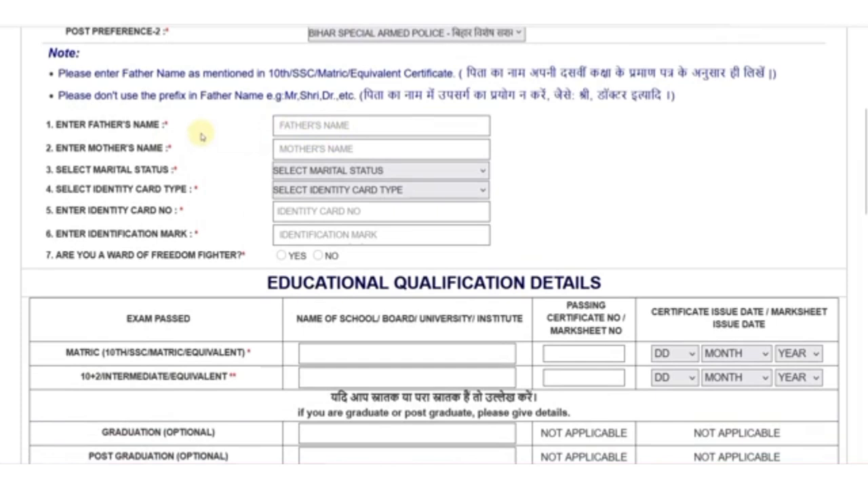
- Fill the father's and mother's names from suggestions and set marital status to UNMARRIED
click(313, 125)
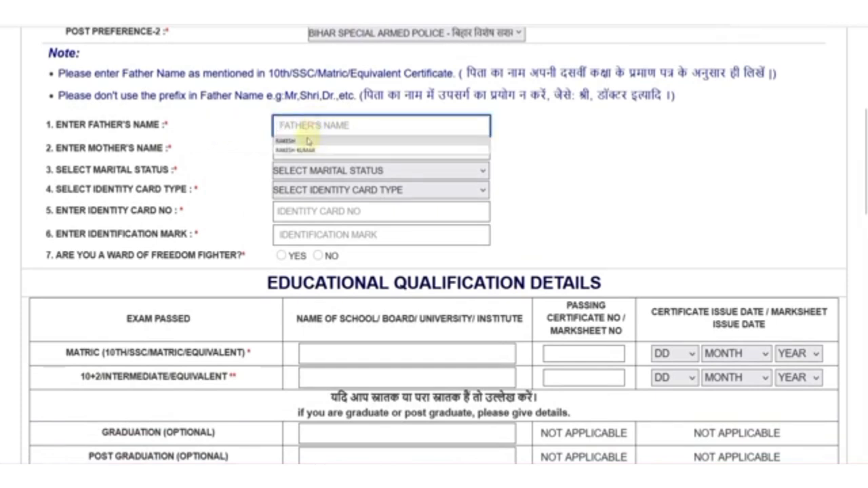
click(300, 147)
click(296, 149)
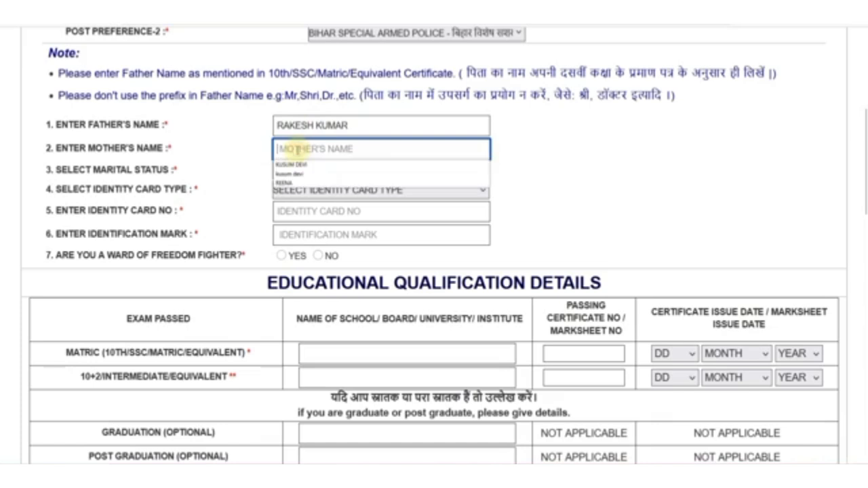
click(292, 169)
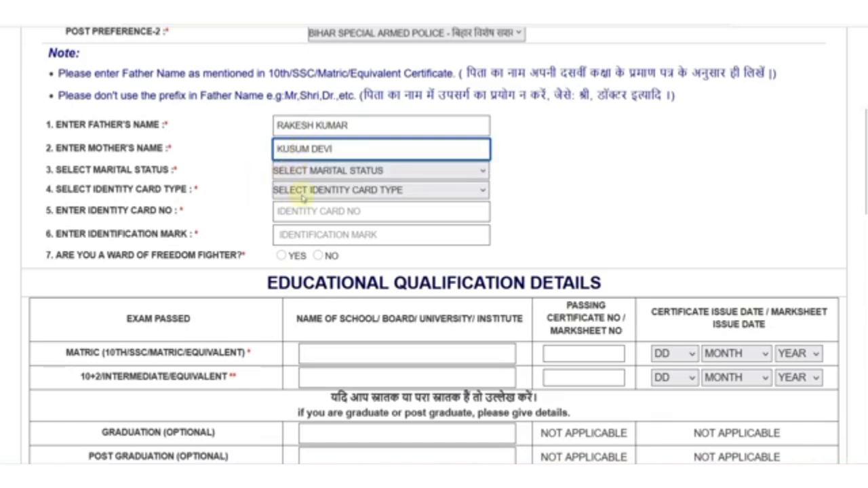
click(305, 175)
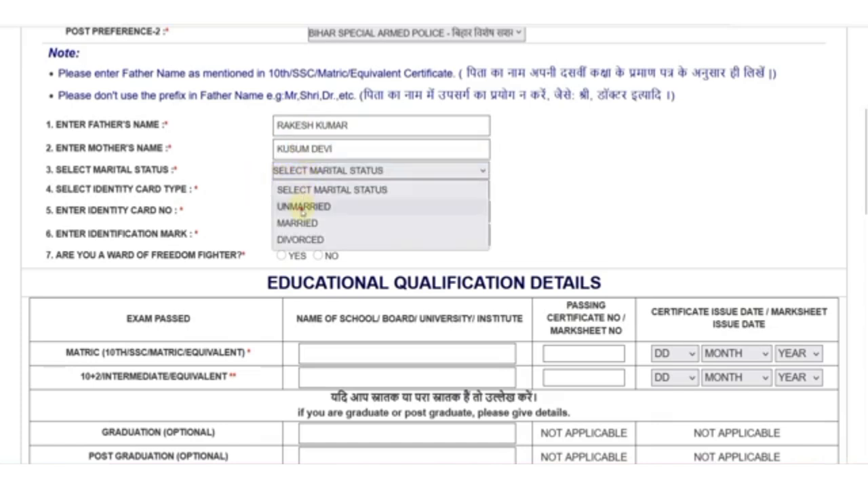
click(303, 209)
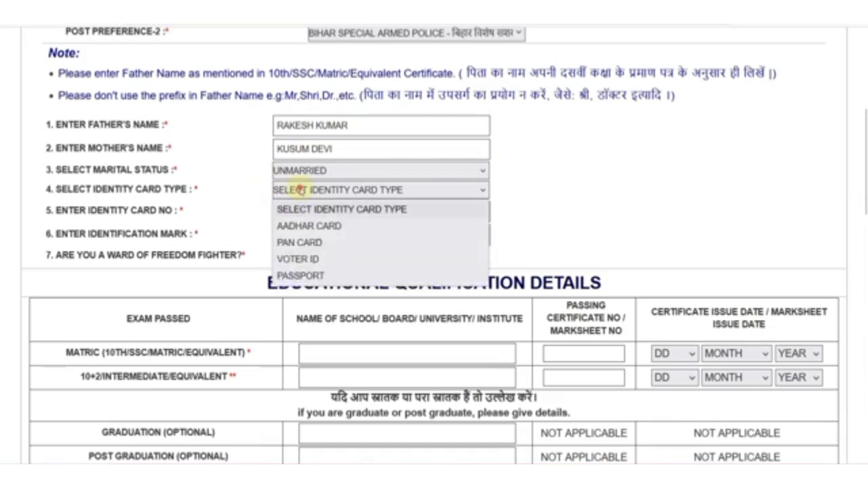
- Keep AADHAR CARD as identity card type and set identification mark to NO MARK
click(299, 189)
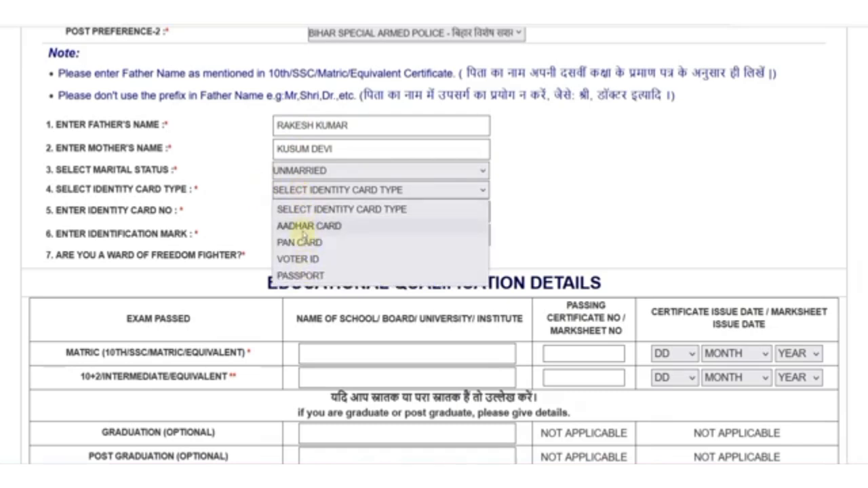
click(302, 226)
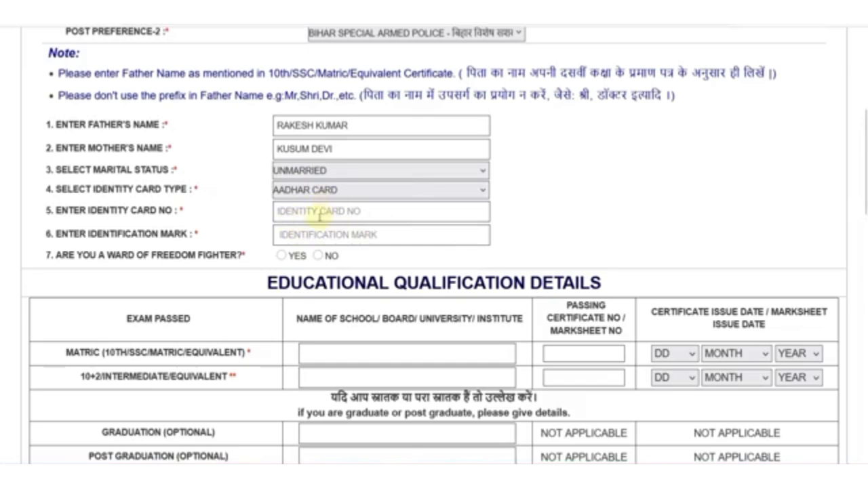
click(313, 193)
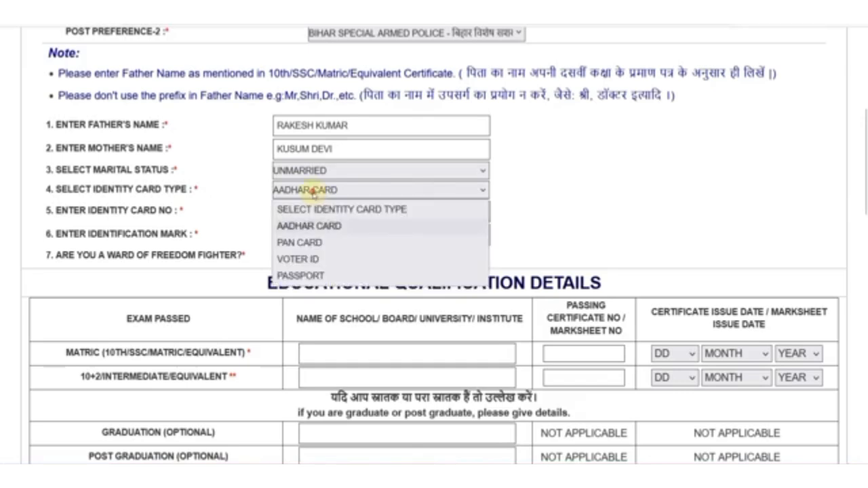
click(251, 215)
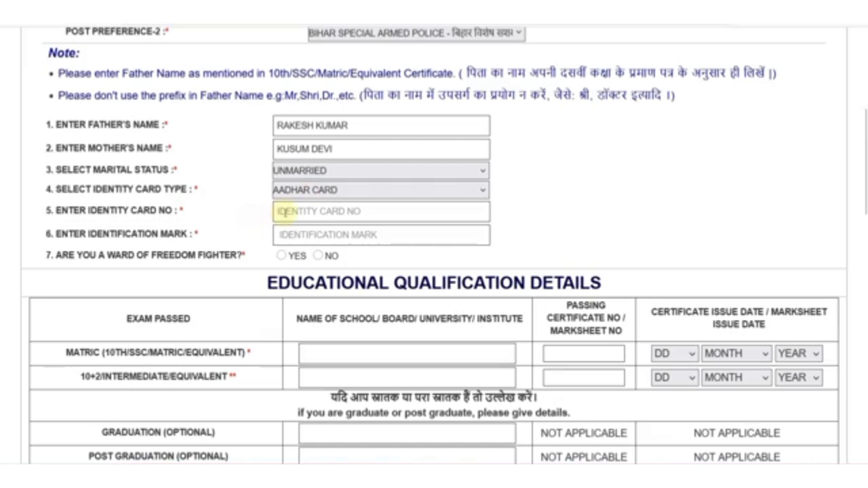
click(317, 238)
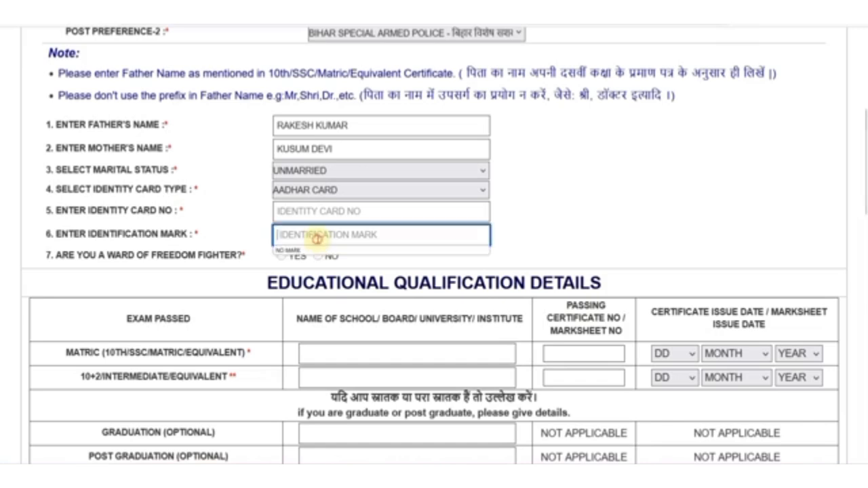
click(310, 247)
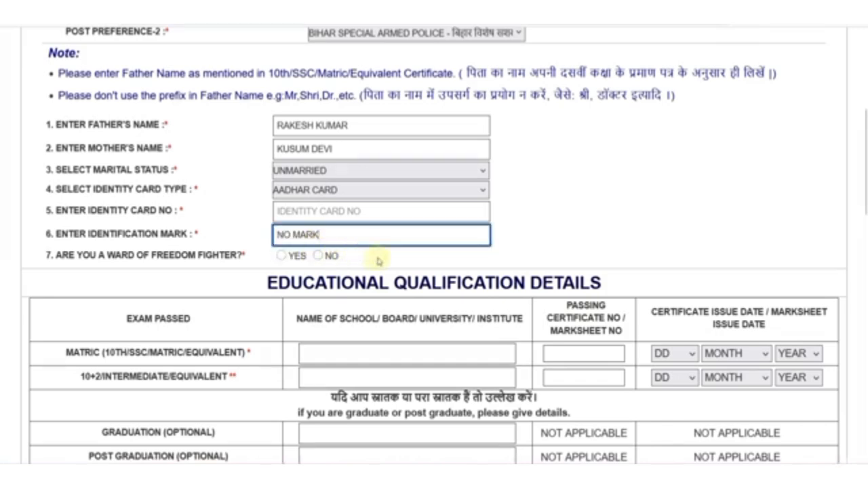
- Check the Relationship and Issuing District options under Yes, then answer No to the freedom-fighter ward question
scroll(356, 249, down, 1)
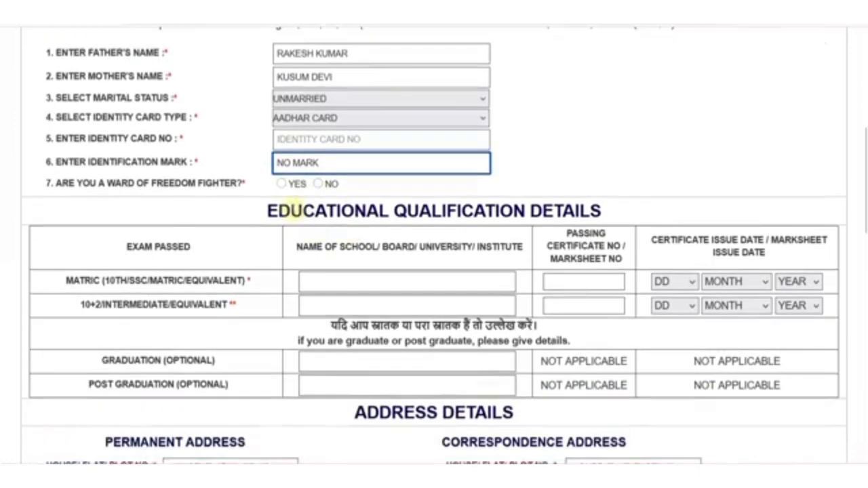
click(282, 184)
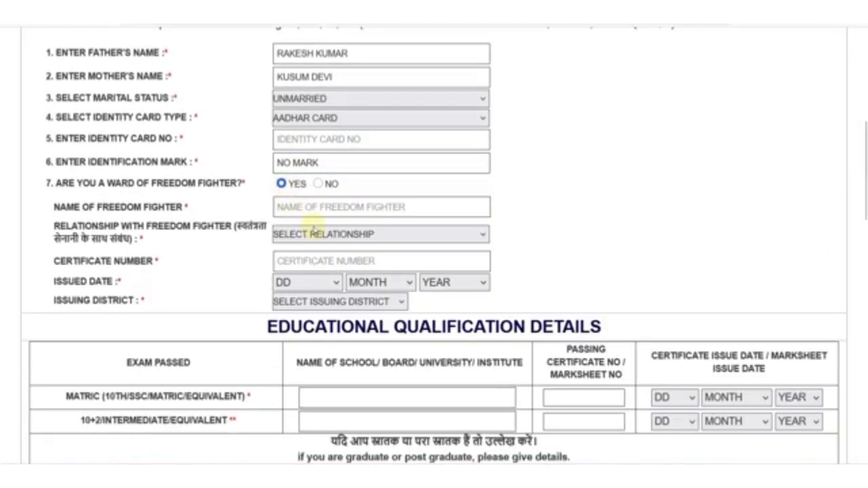
click(316, 239)
click(244, 242)
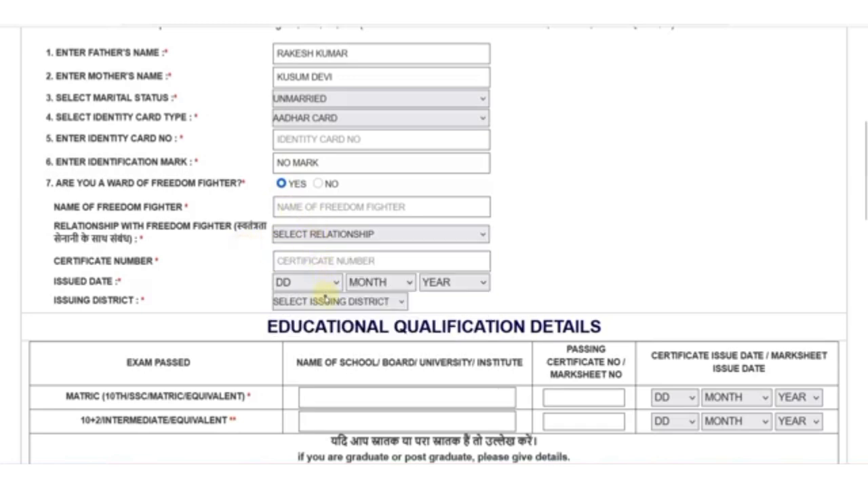
click(324, 298)
click(257, 282)
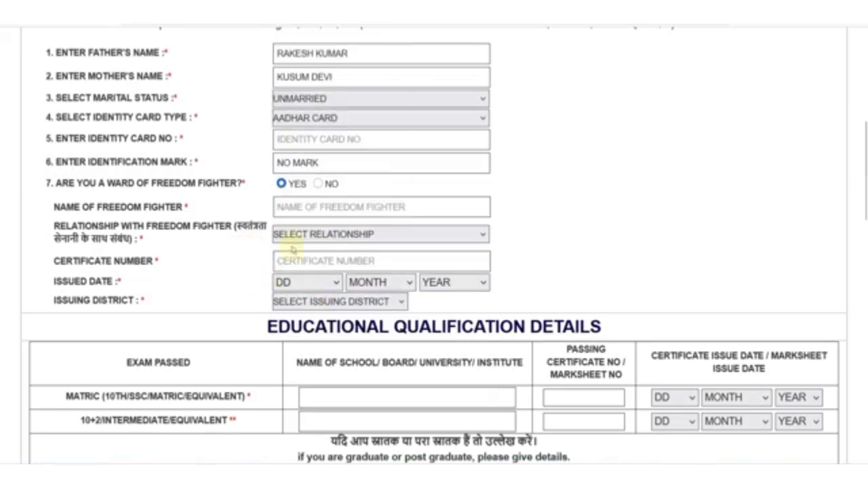
click(318, 185)
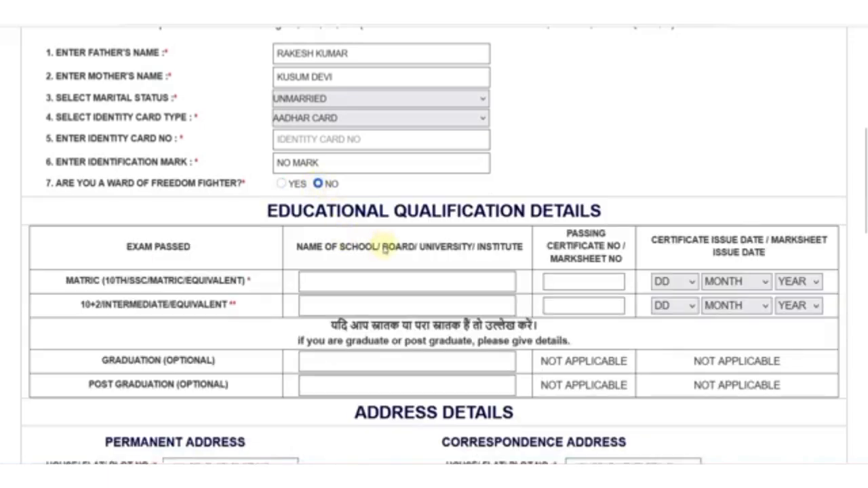
scroll(384, 249, down, 1)
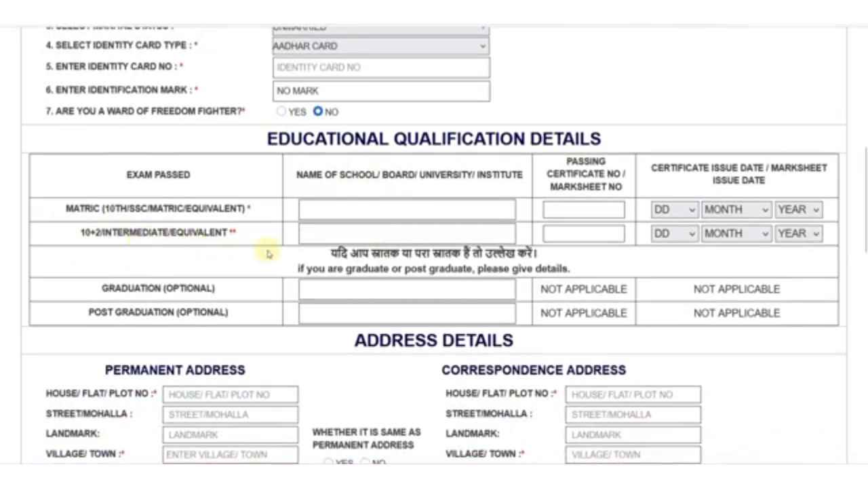
- Fill the Matric row with board BIHAR BOARD, the certificate number, and issue date 25 JUNE 2019
click(318, 214)
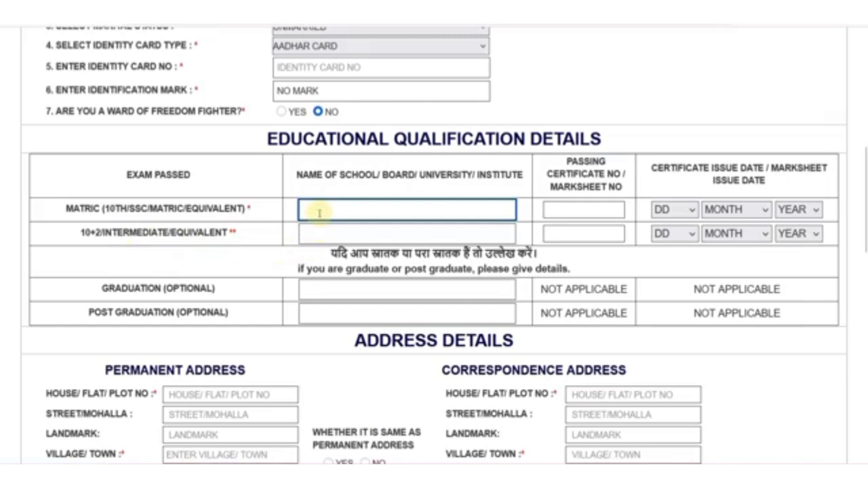
text(BIHAR BOARD)
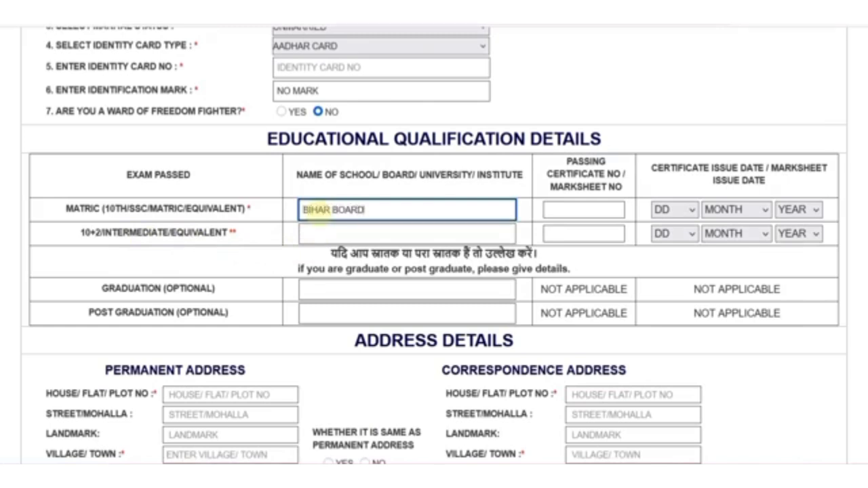
click(555, 213)
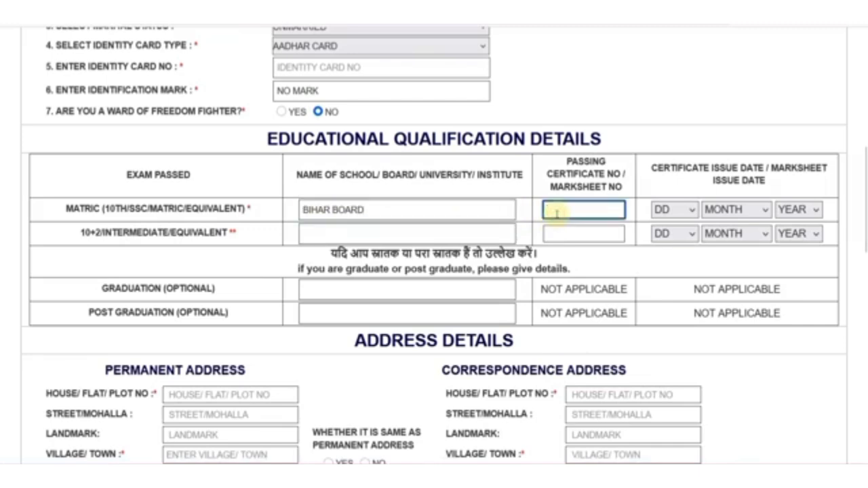
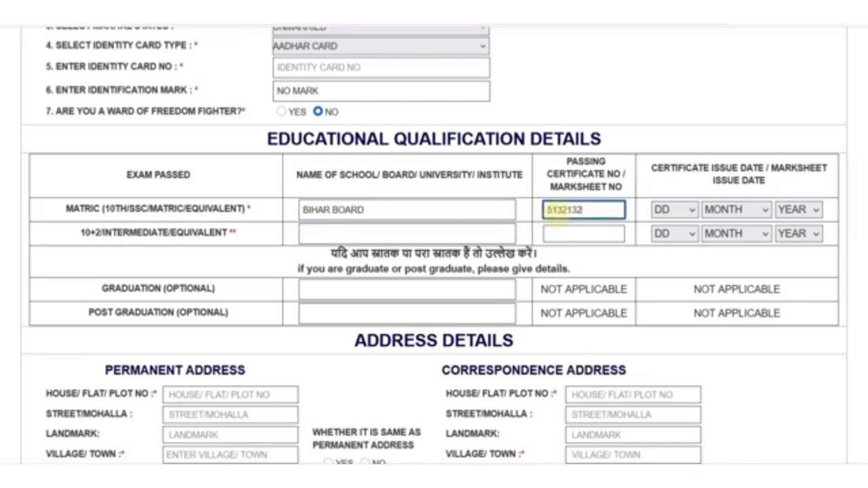
click(664, 209)
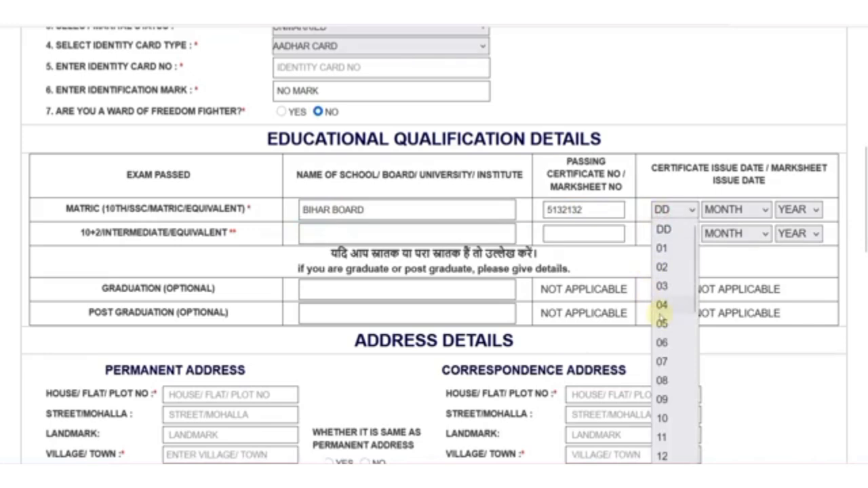
scroll(669, 363, down, 5)
click(667, 359)
click(723, 211)
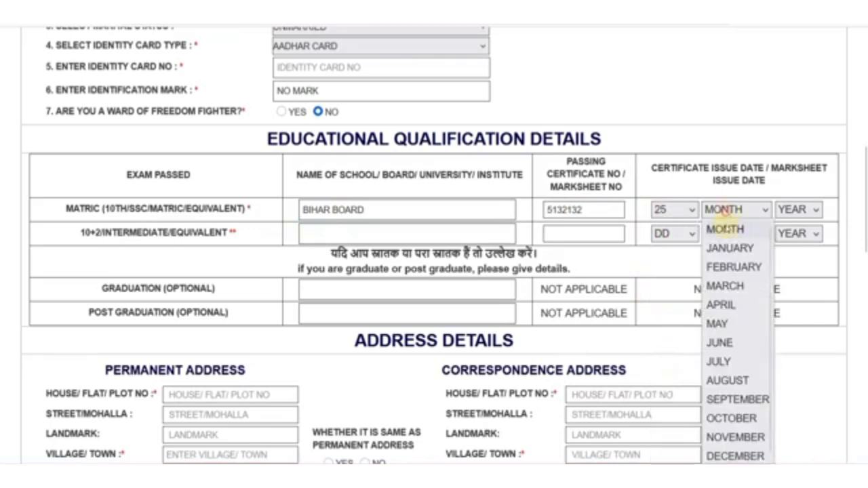
click(720, 343)
click(793, 210)
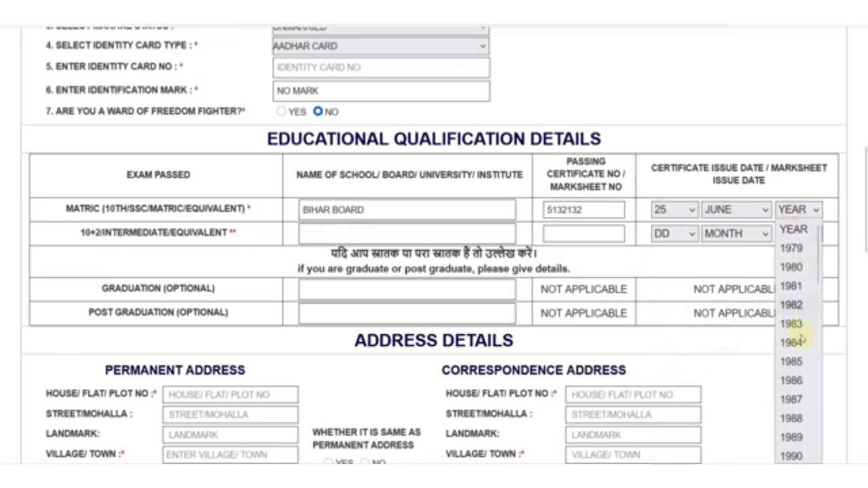
scroll(800, 341, down, 10)
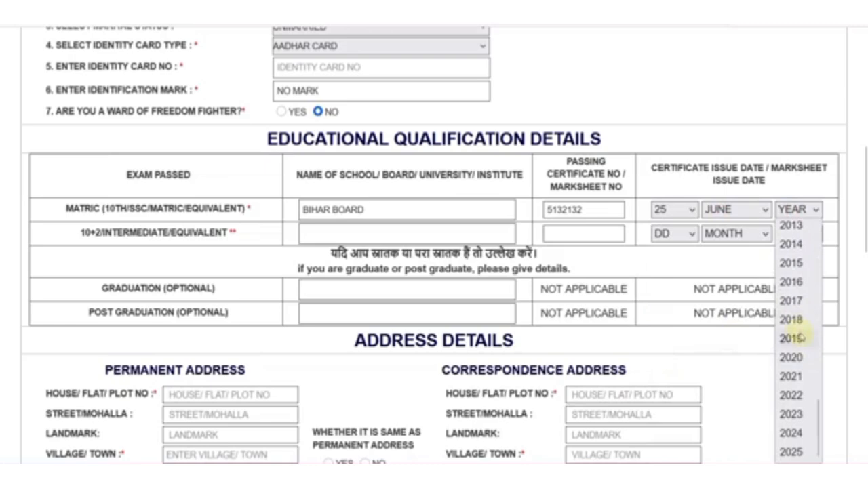
click(792, 337)
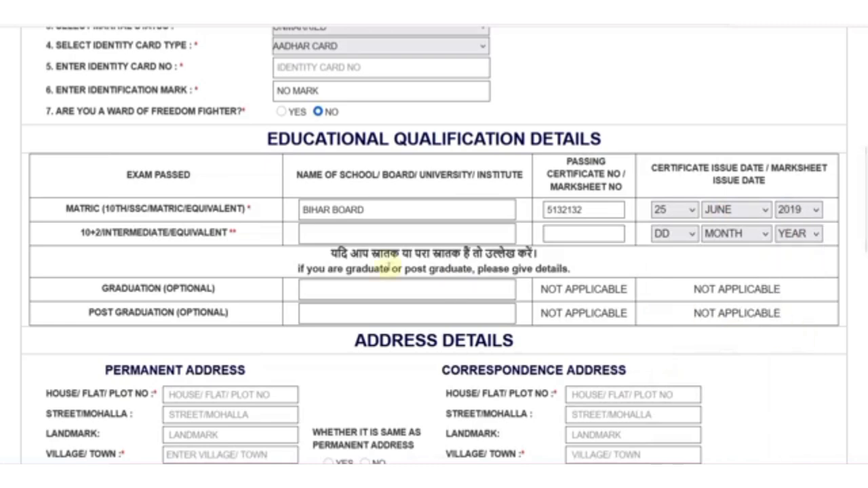
- Fill the 10+2 row with board BIHAR BOARD, the certificate number, and issue date 29 JULY 2021
click(348, 230)
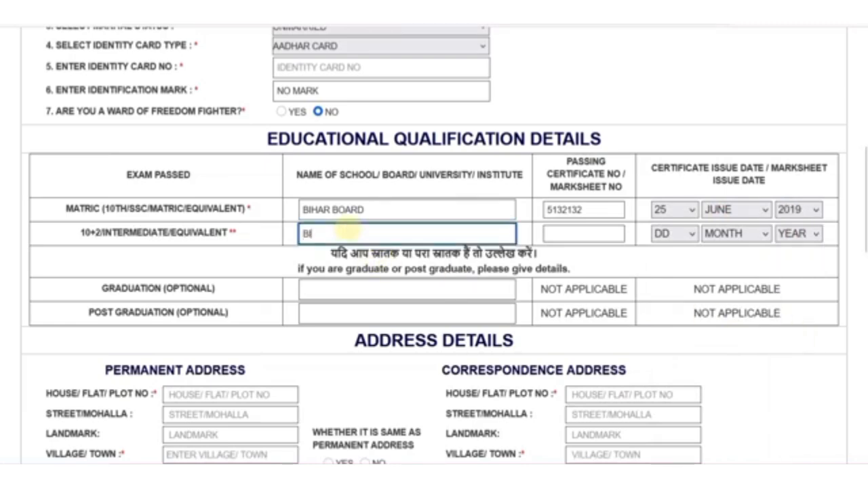
text(BIHAR BOARD)
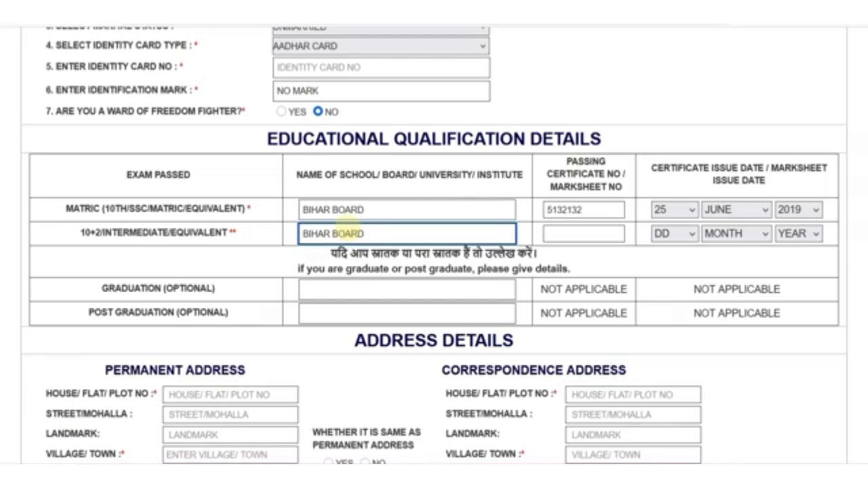
key(Tab)
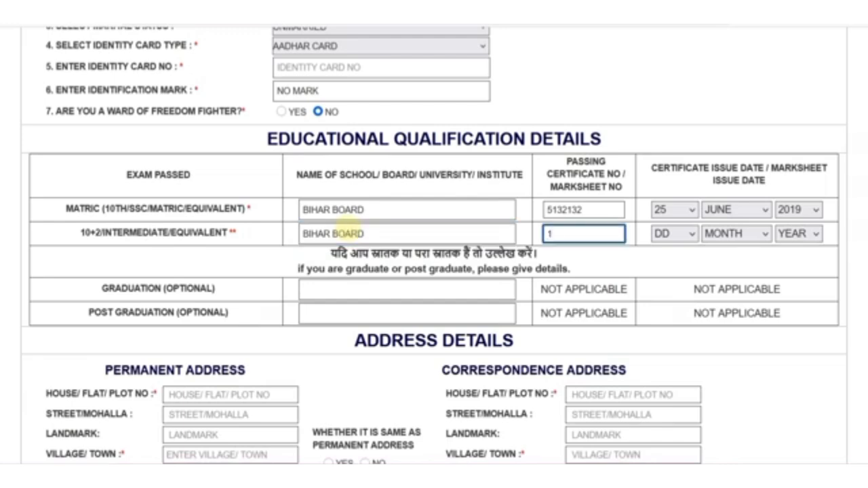
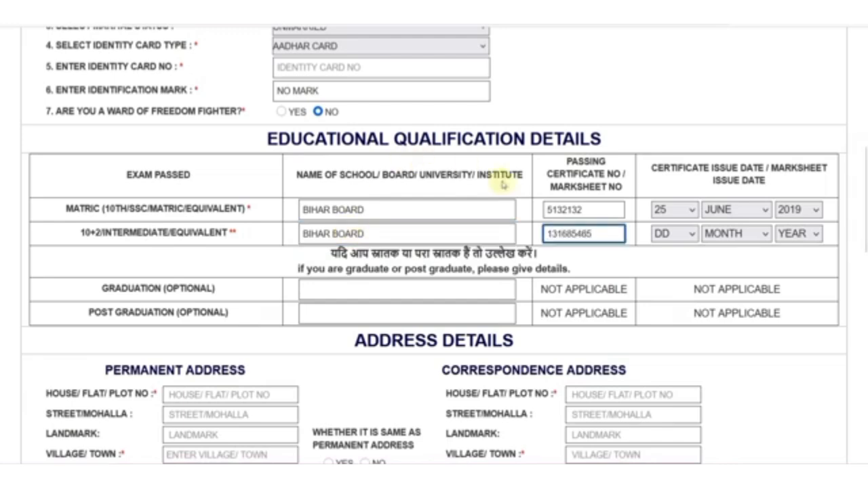
click(668, 233)
scroll(671, 366, down, 5)
click(662, 414)
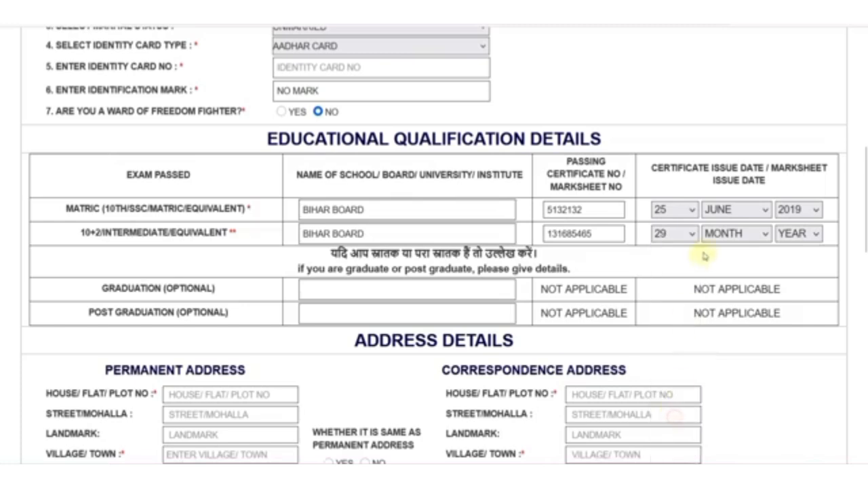
click(719, 233)
click(718, 385)
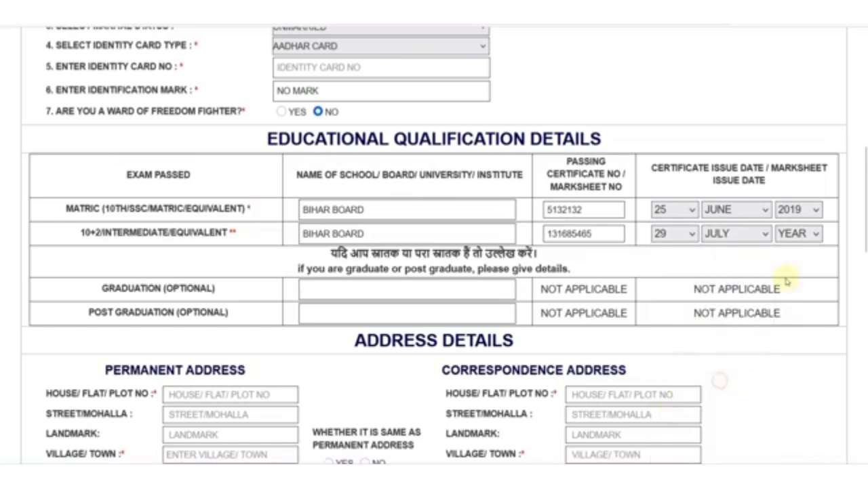
click(790, 233)
scroll(795, 339, down, 10)
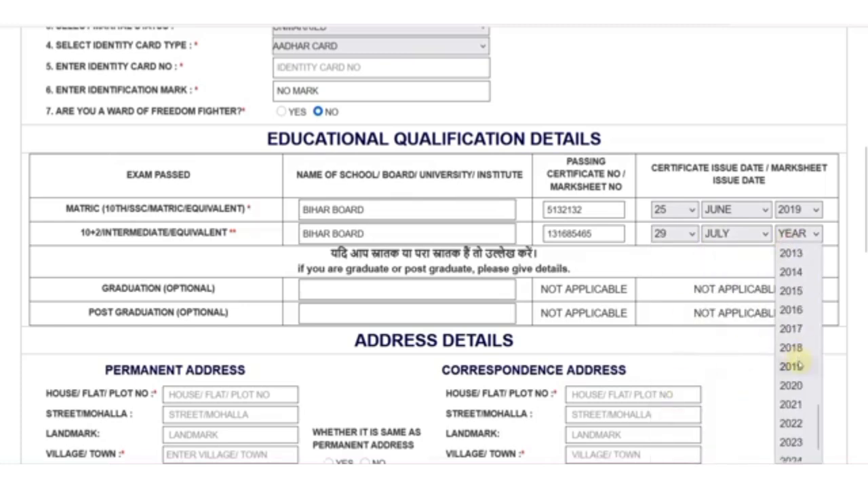
click(798, 405)
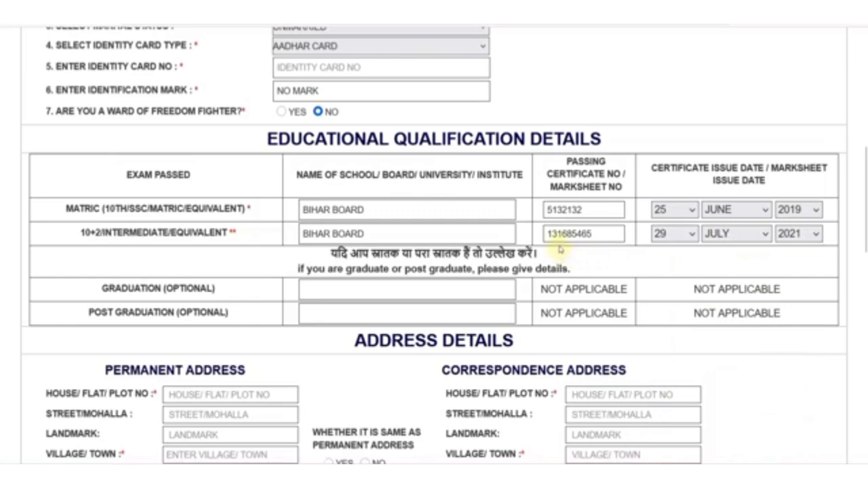
scroll(329, 287, down, 1)
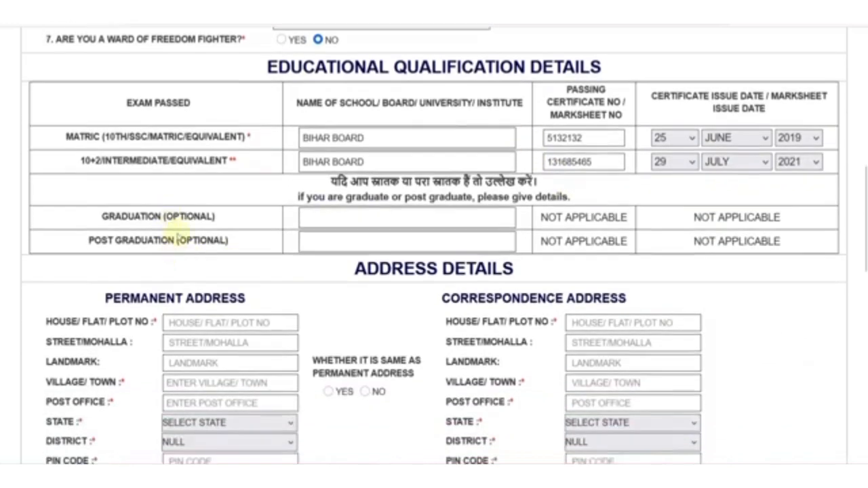
click(384, 223)
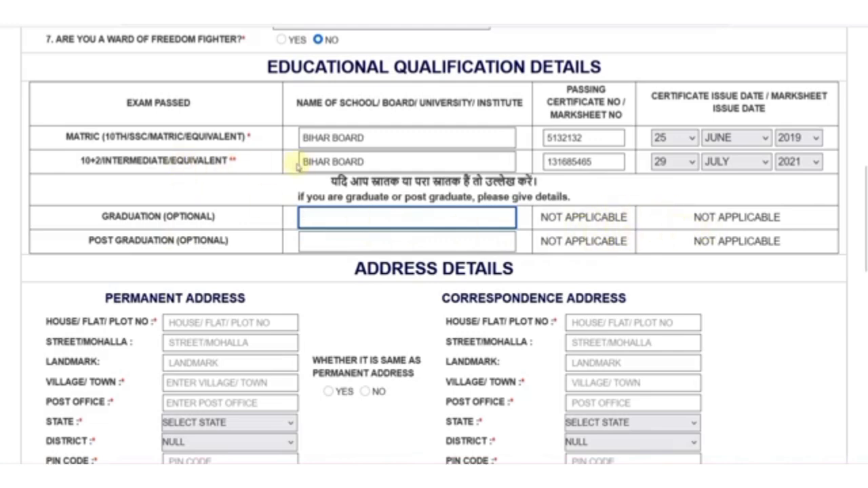
scroll(318, 259, down, 2)
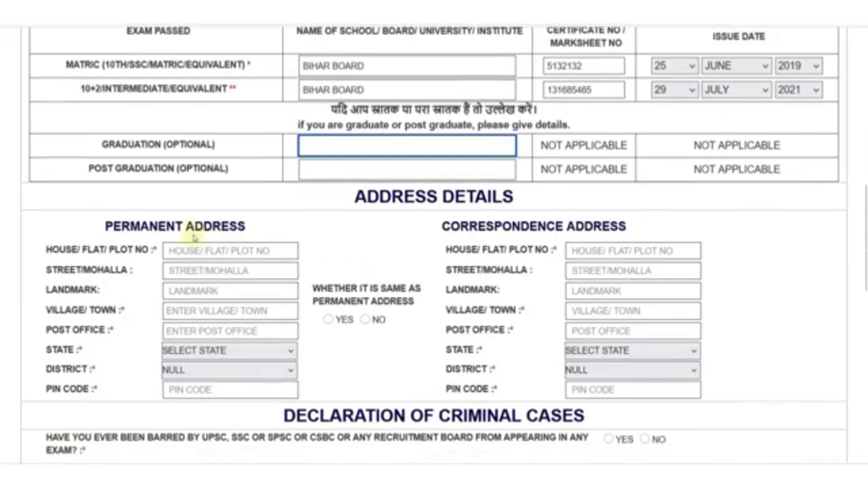
drag(128, 227, 153, 227)
drag(449, 227, 519, 228)
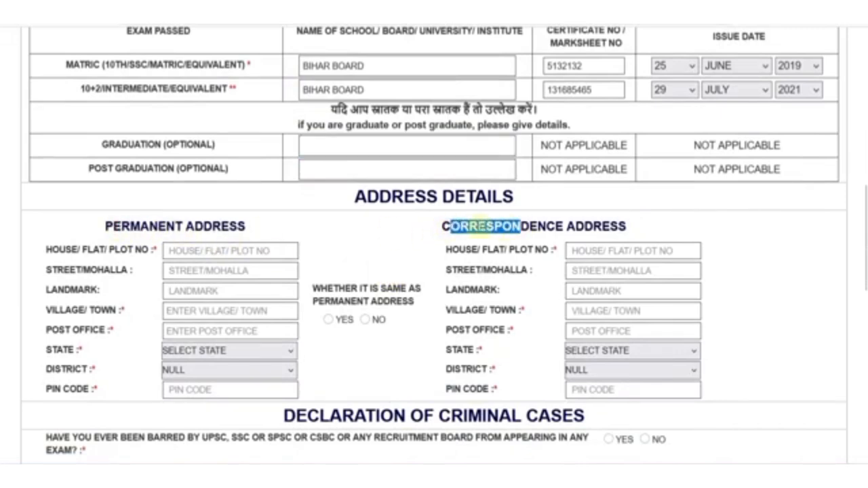
click(153, 229)
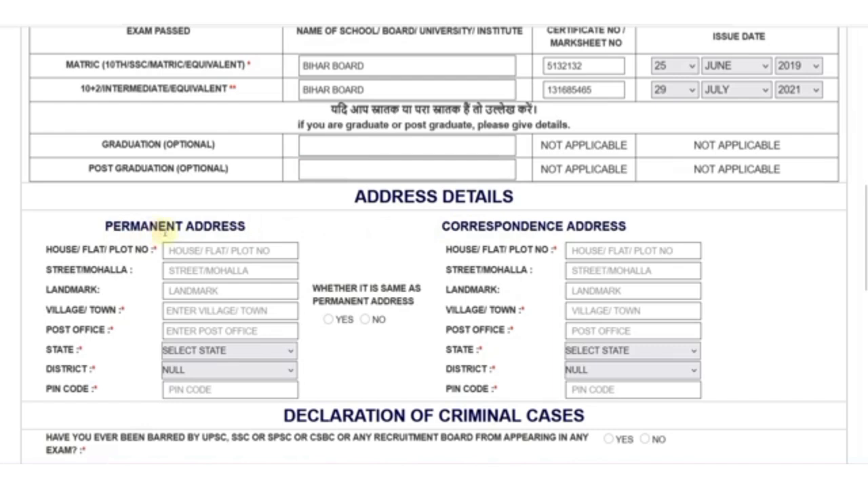
click(174, 252)
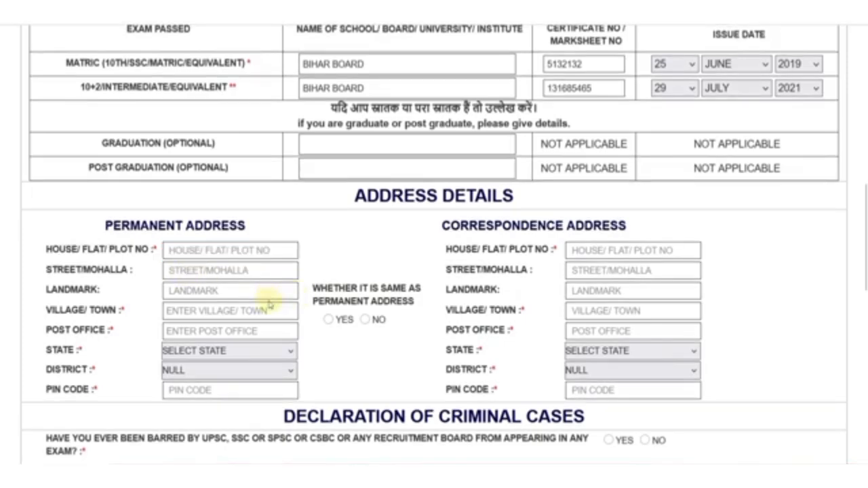
- Set the permanent address state to BIHAR and district to PATNA
click(216, 311)
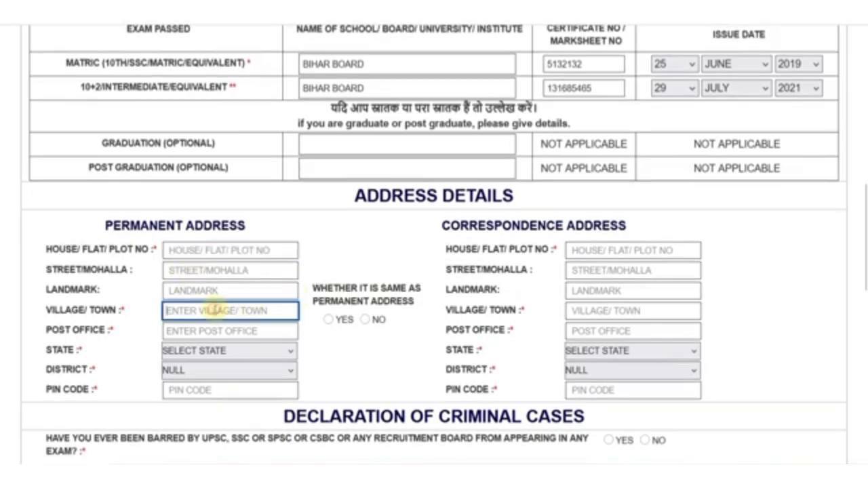
click(200, 350)
click(192, 385)
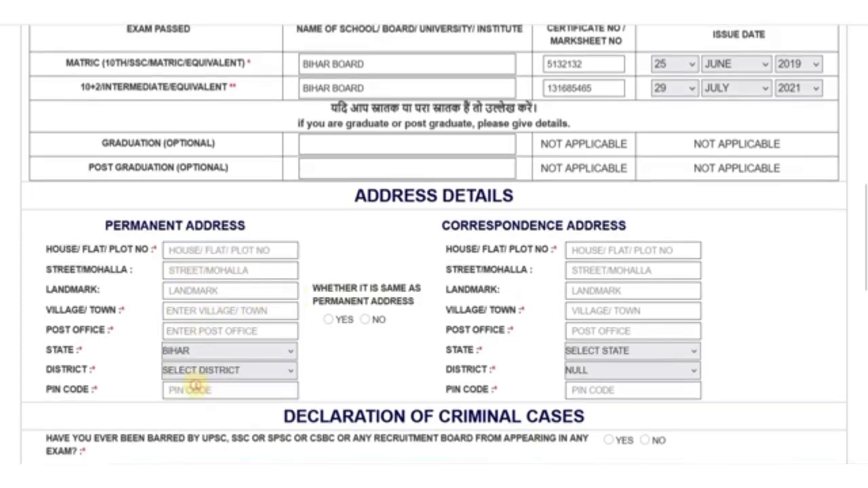
click(192, 374)
scroll(194, 266, down, 6)
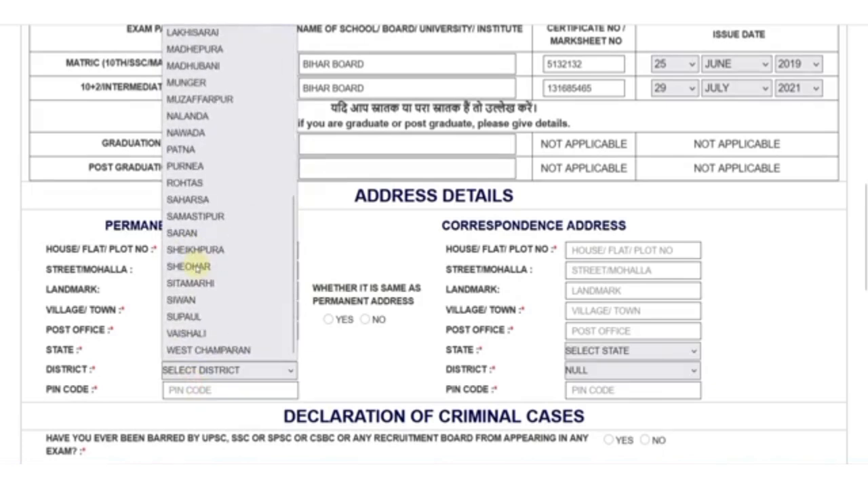
click(196, 150)
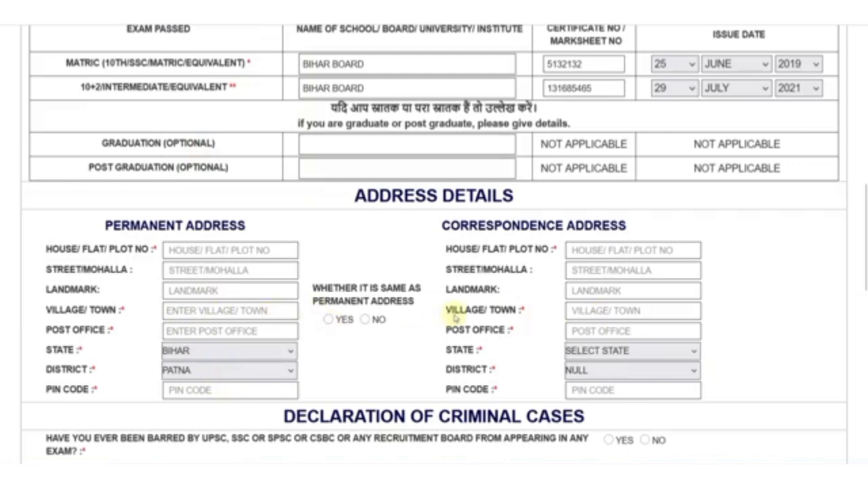
- Mark the correspondence address as the same as the permanent address
click(367, 319)
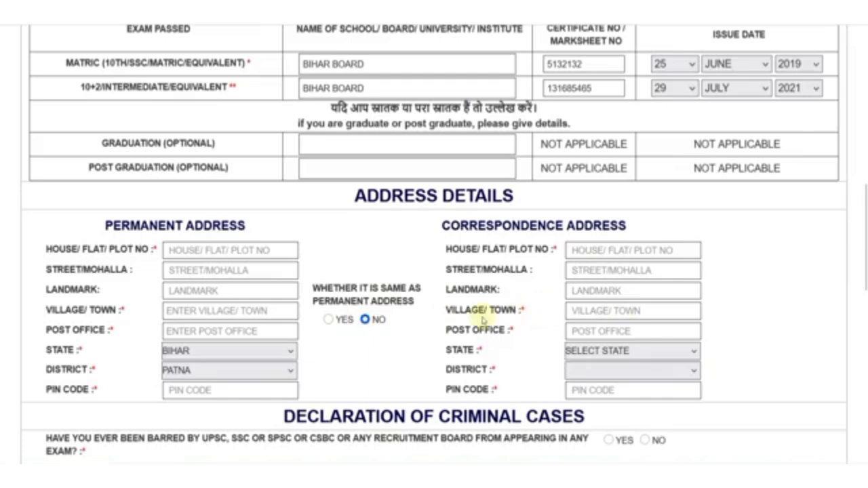
click(329, 320)
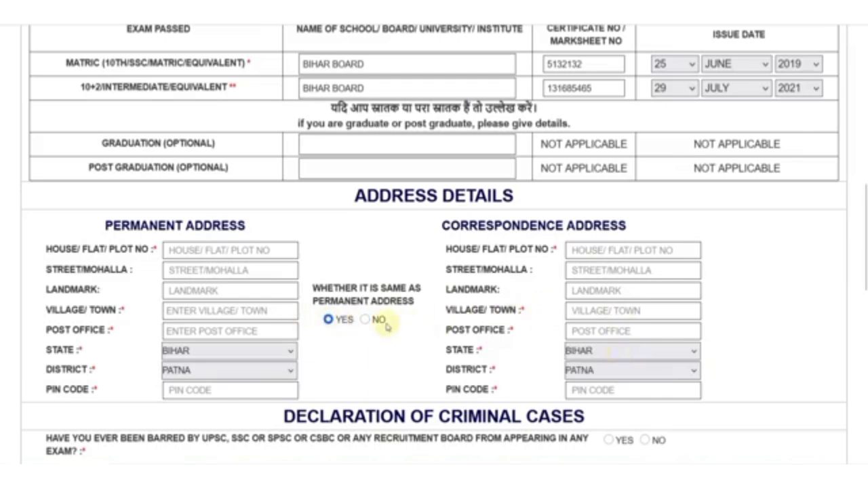
scroll(385, 326, down, 5)
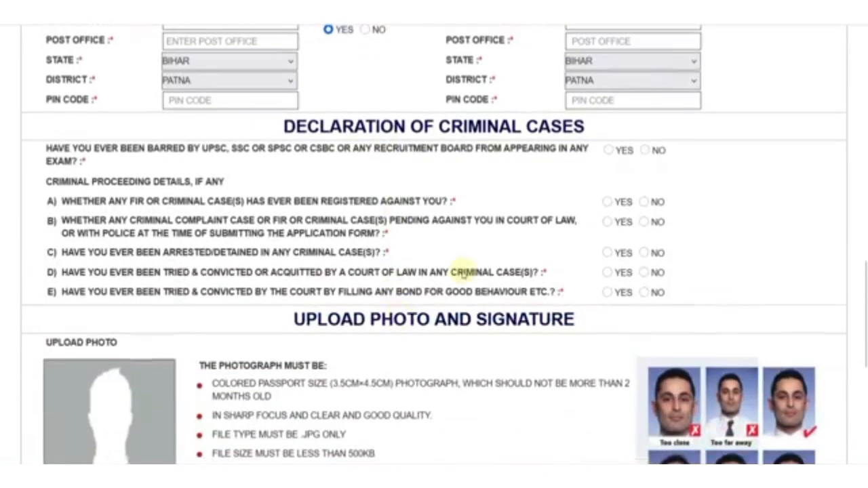
- Answer NO to the exam-debarment question and criminal proceeding questions A through E
click(644, 151)
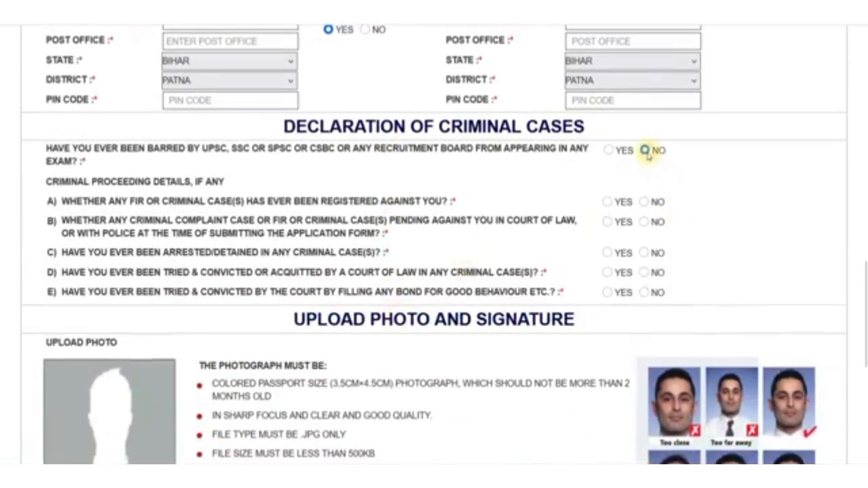
click(643, 202)
click(644, 221)
click(644, 252)
click(644, 272)
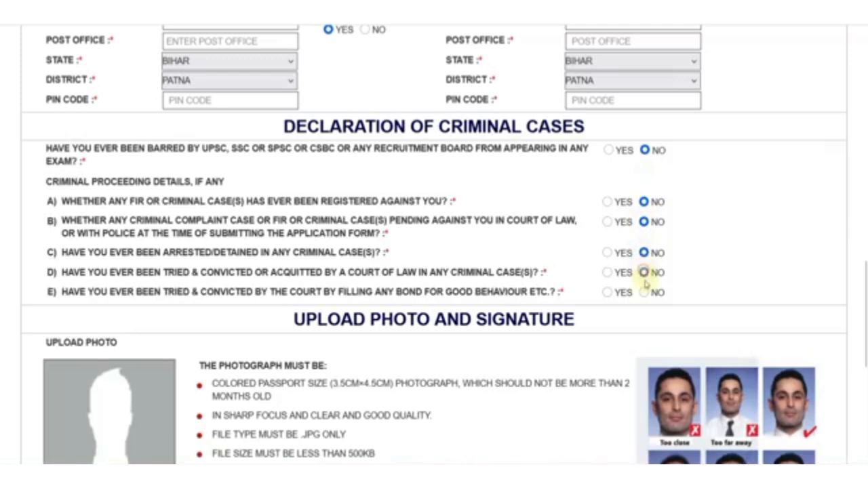
click(644, 291)
scroll(428, 241, down, 2)
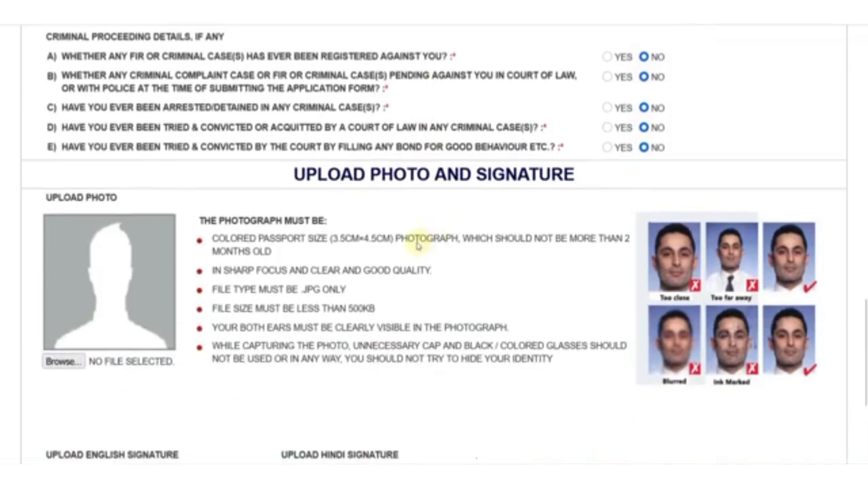
- Review the photo and signature upload section, including the English and Hindi signature labels and the black-ink rule
scroll(417, 246, down, 1)
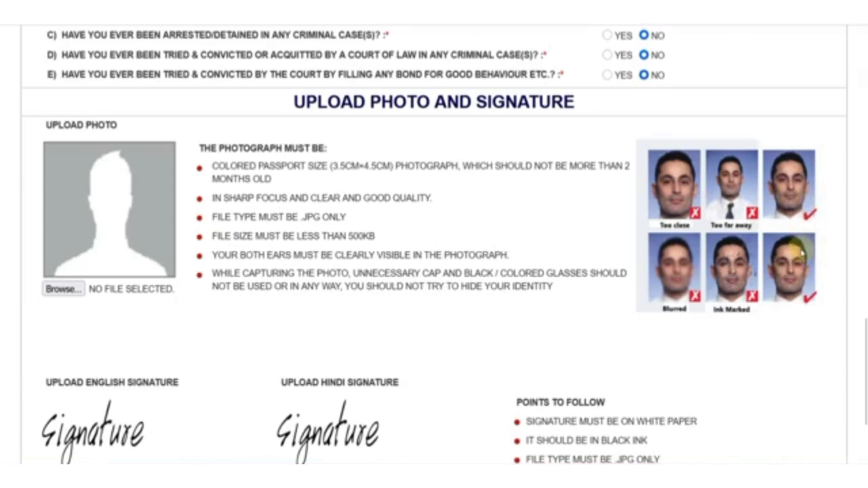
scroll(332, 244, down, 2)
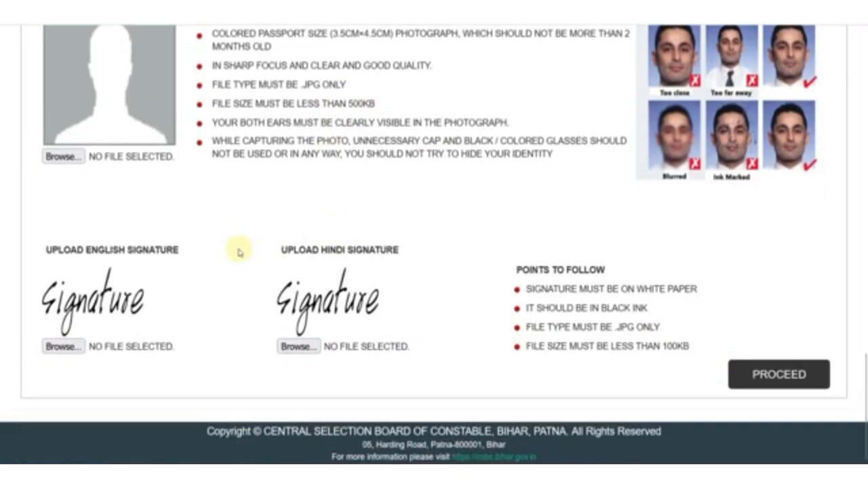
drag(90, 250, 143, 250)
drag(322, 250, 376, 250)
click(391, 253)
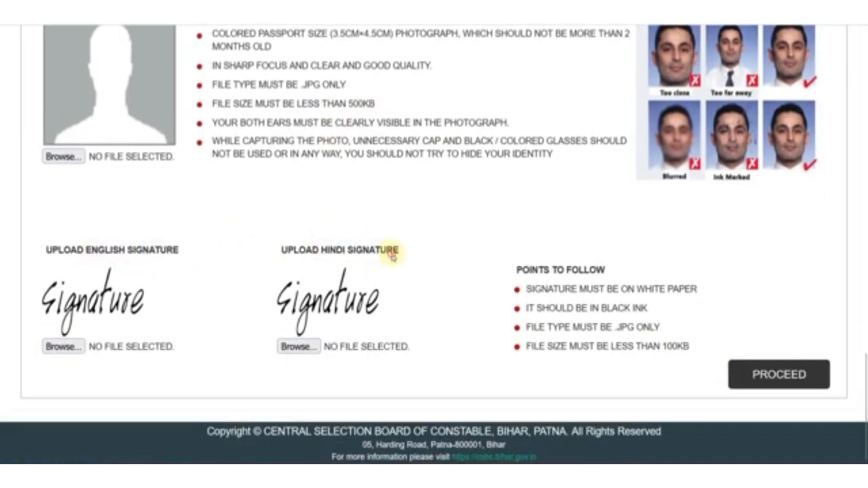
drag(607, 309, 648, 310)
click(649, 310)
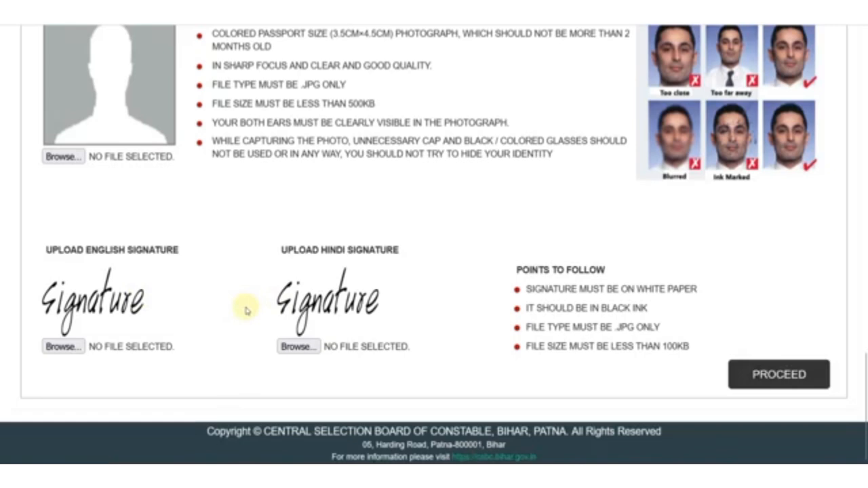
scroll(247, 309, up, 1)
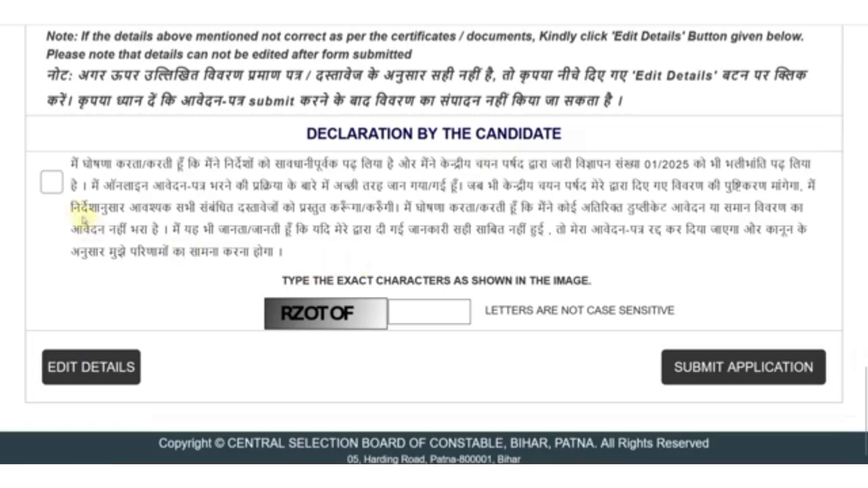
- Accept the Declaration by the Candidate and submit the application
click(54, 183)
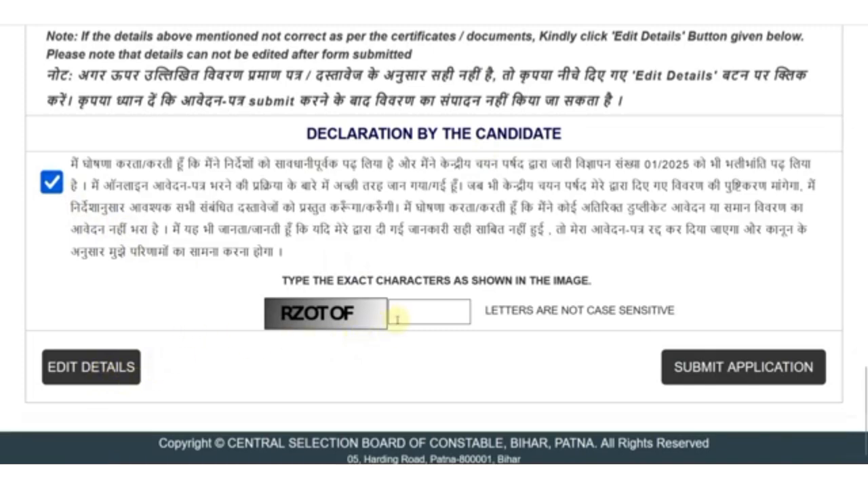
click(727, 375)
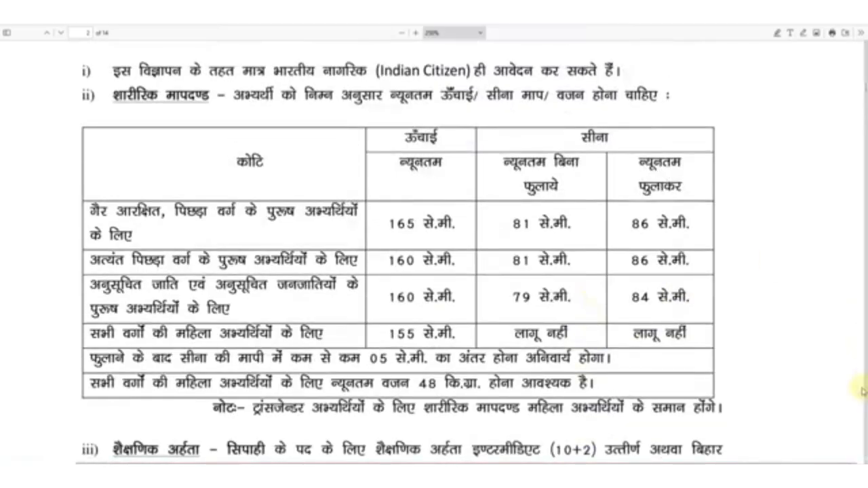
drag(865, 86, 865, 58)
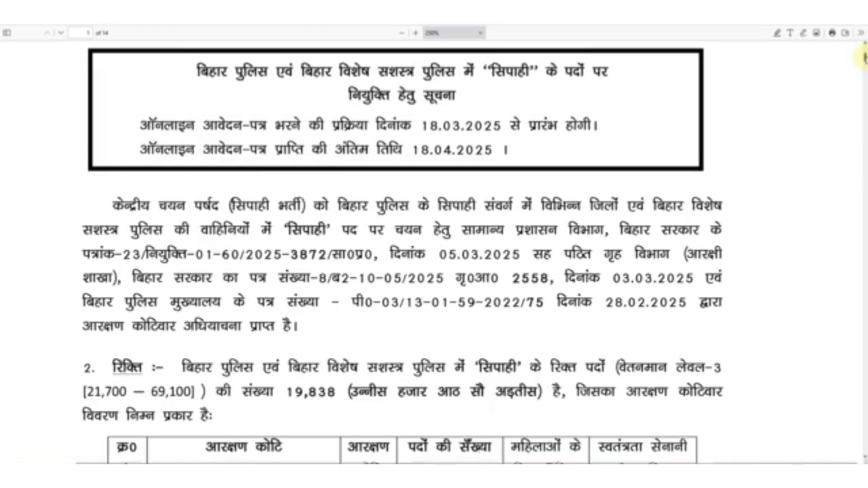
scroll(783, 189, down, 3)
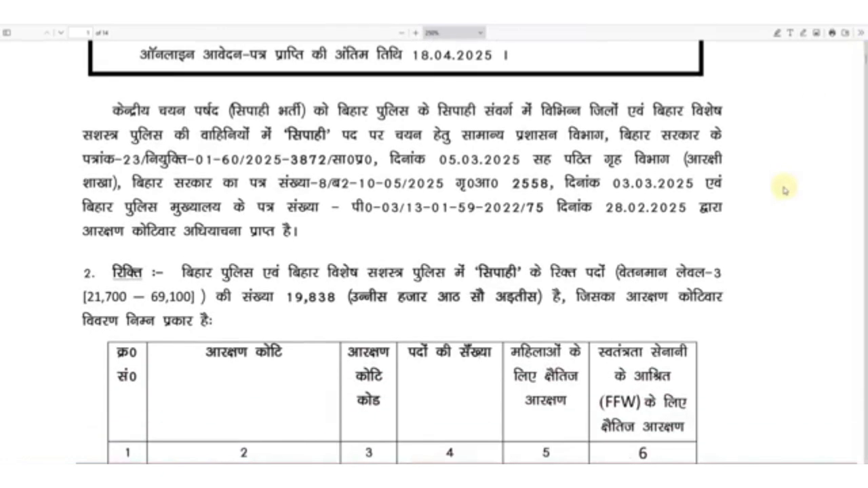
scroll(753, 190, up, 4)
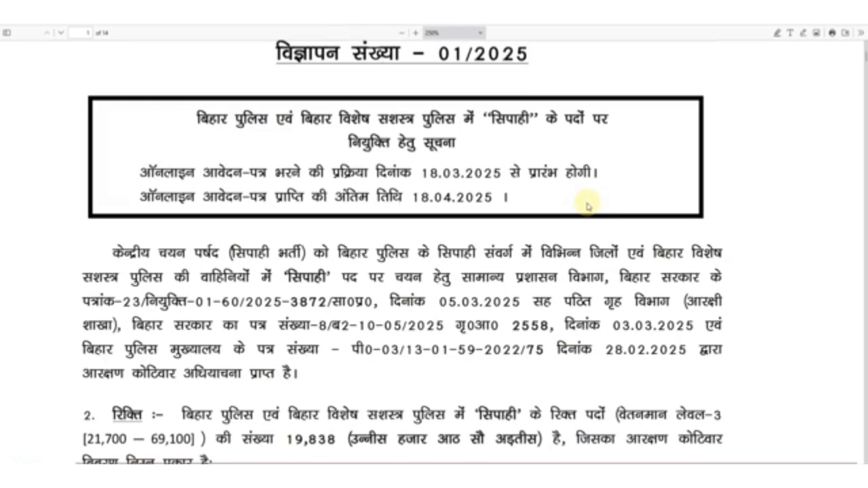
scroll(587, 206, up, 2)
scroll(587, 206, up, 2)
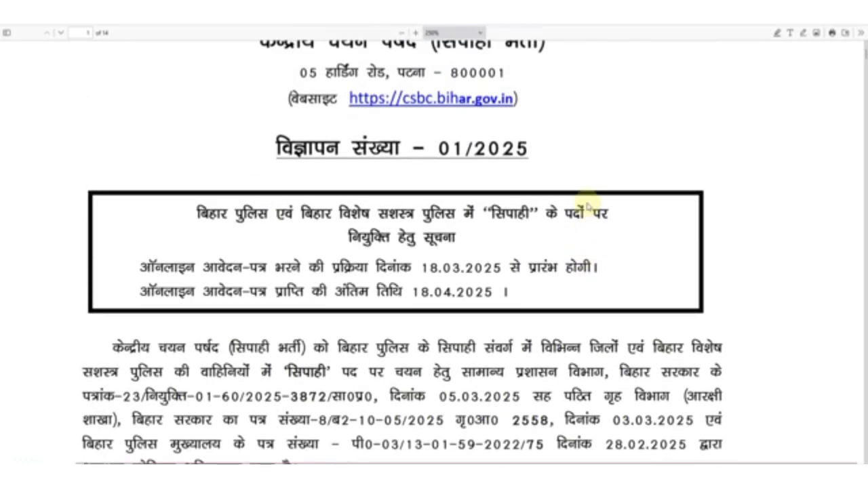